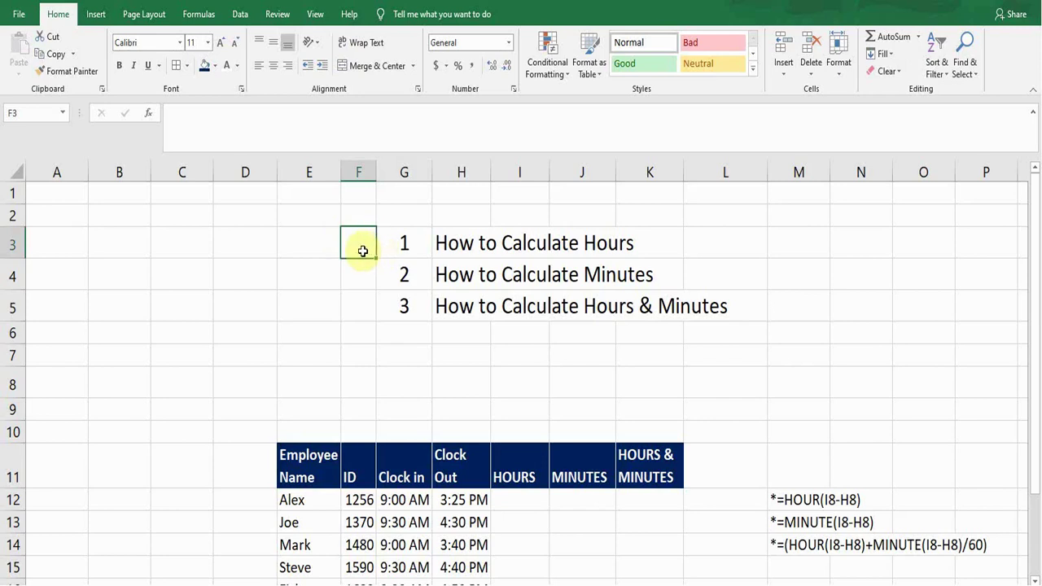
# Point out the How to Calculate Hours, Minutes, and Hours & Minutes topics.
pyautogui.click(400, 246)
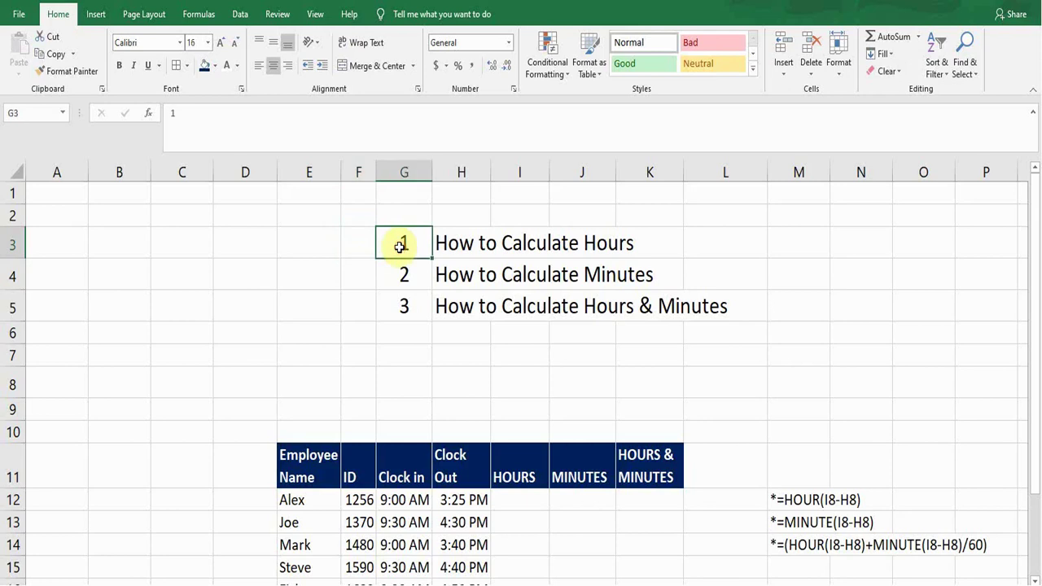
pyautogui.click(407, 272)
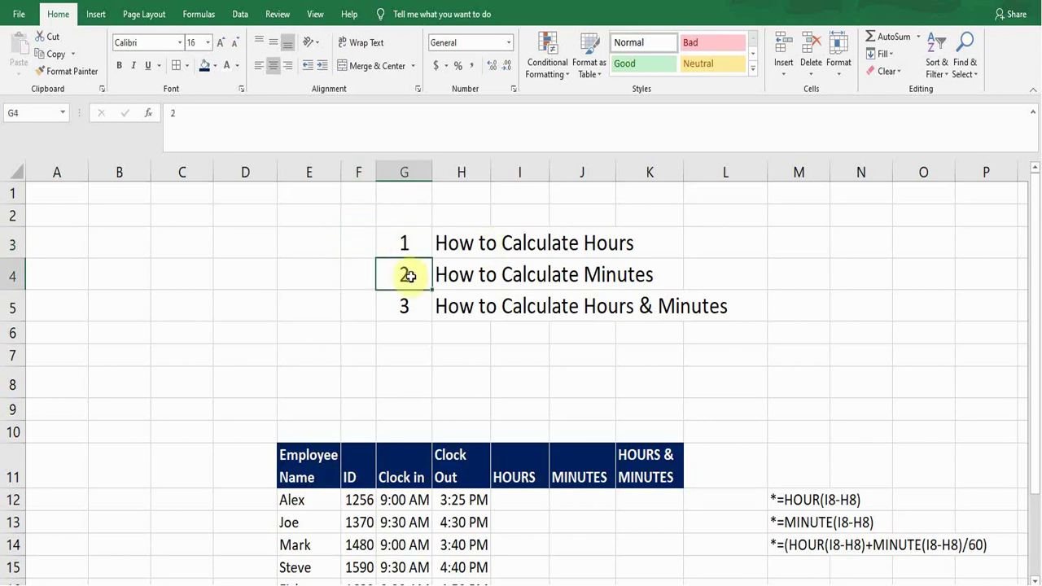
pyautogui.click(406, 307)
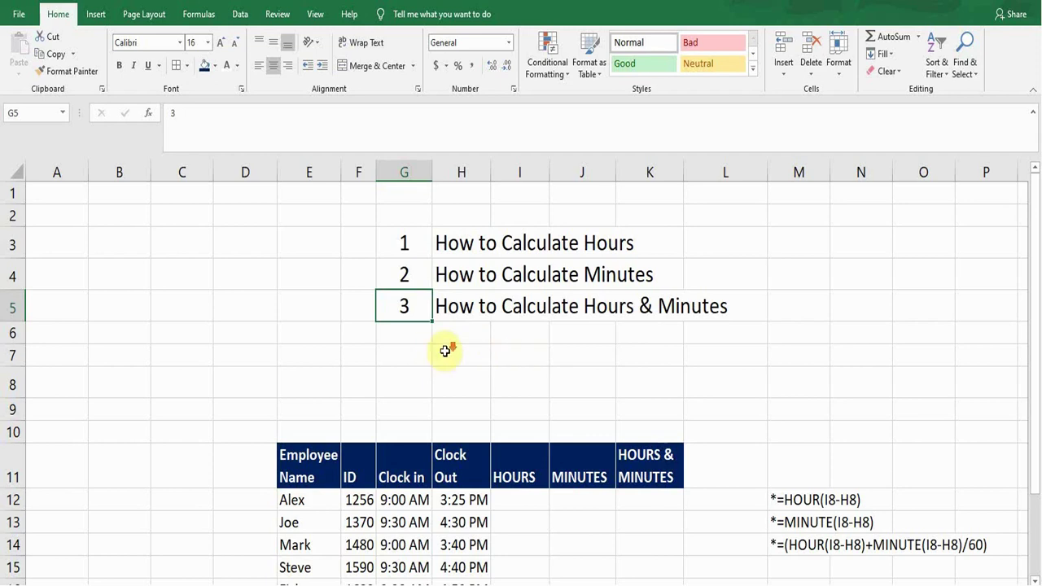
pyautogui.scroll(-1, 446, 351)
pyautogui.click(449, 303)
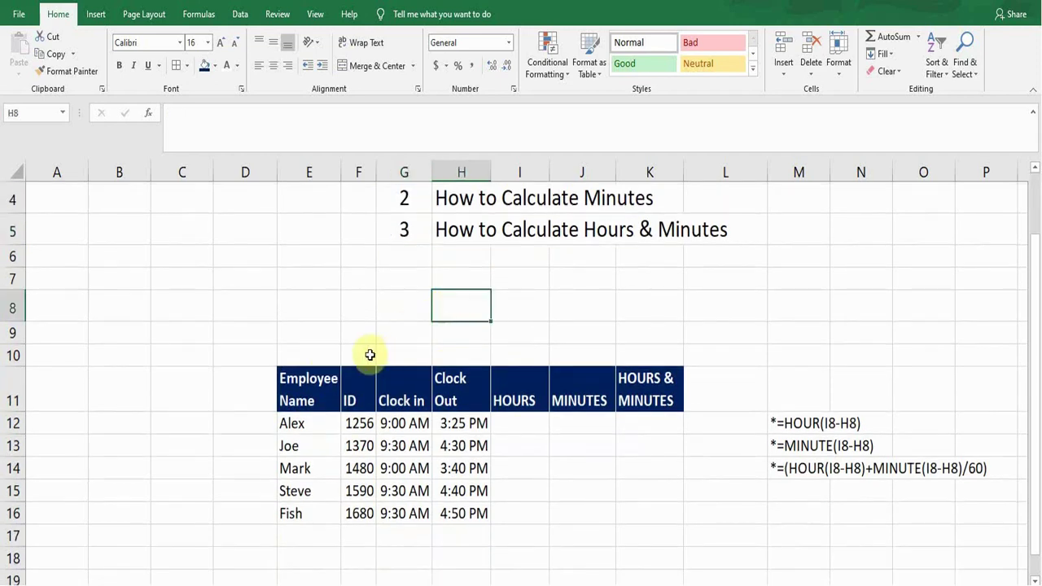
# Point out the Employee Name, ID, Clock in and Clock Out headers and Alex's empty result cells.
pyautogui.click(305, 385)
pyautogui.scroll(-1, 549, 389)
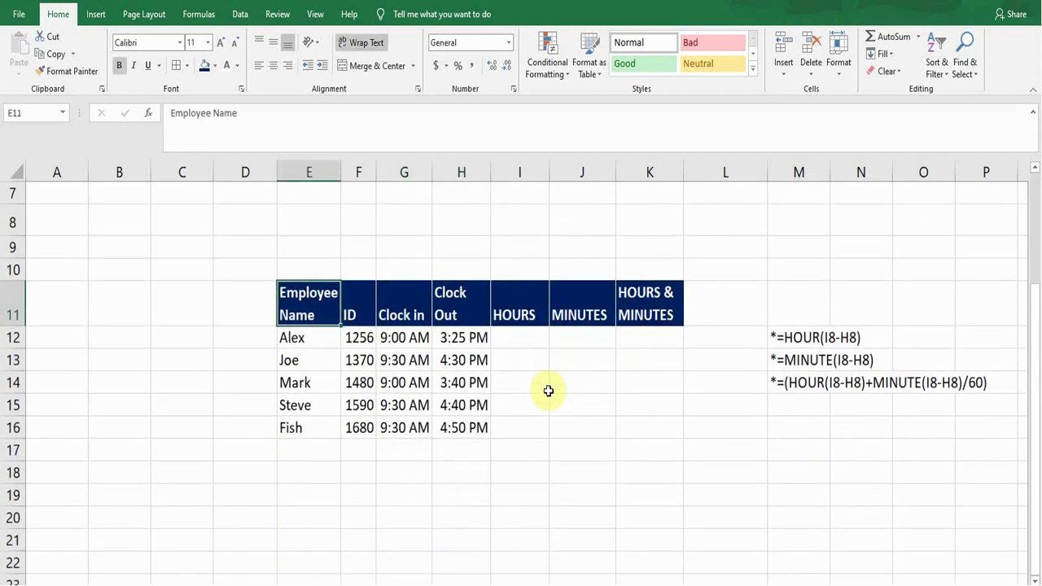
pyautogui.click(352, 310)
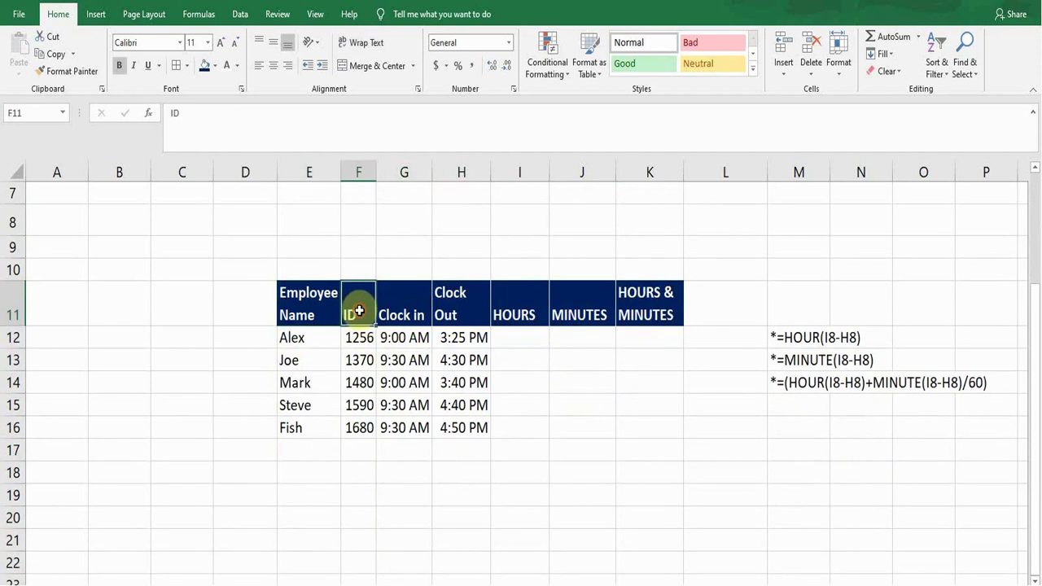
pyautogui.click(413, 311)
pyautogui.click(461, 307)
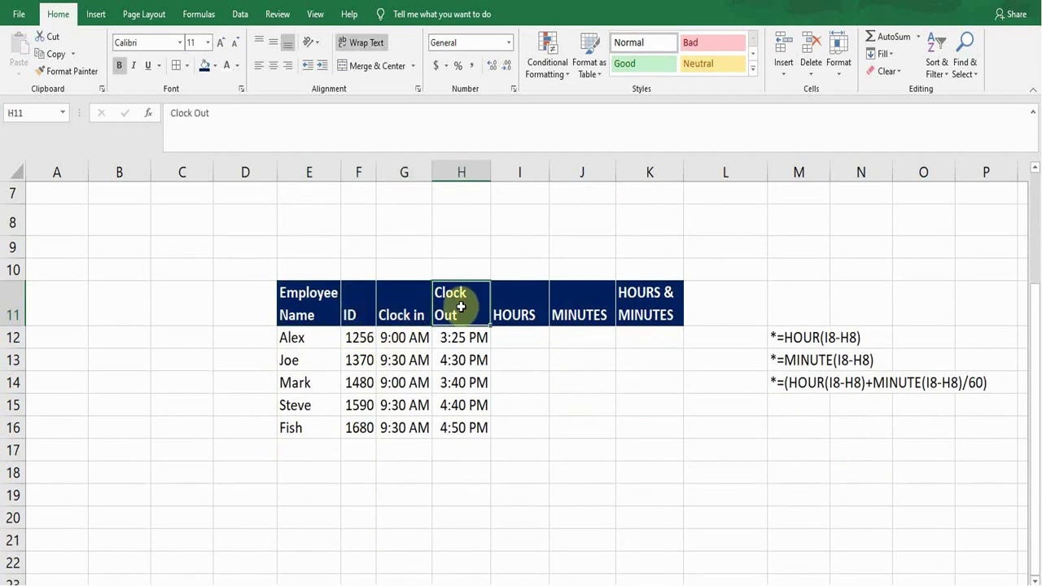
pyautogui.click(513, 338)
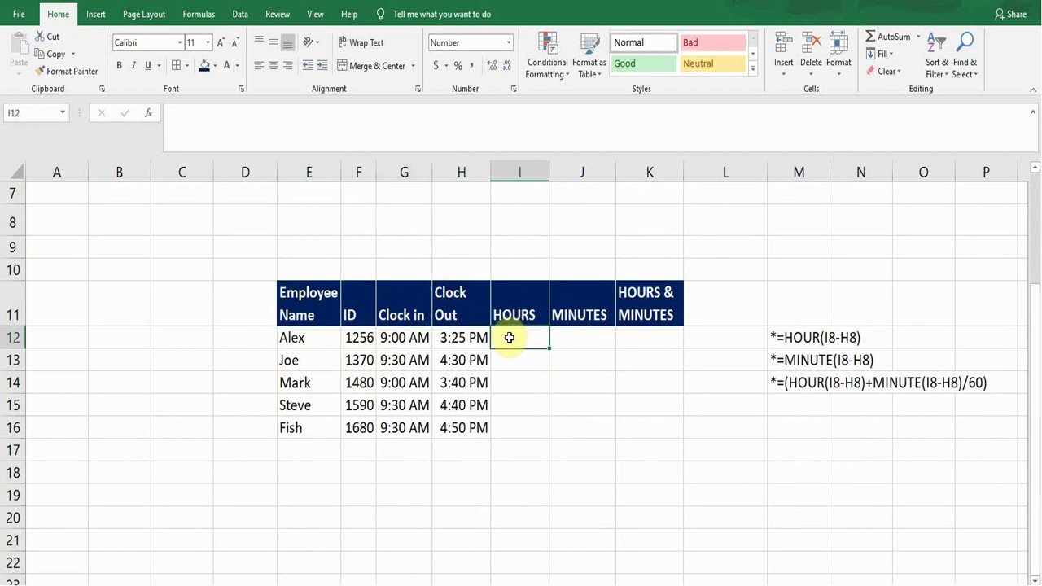
pyautogui.click(579, 339)
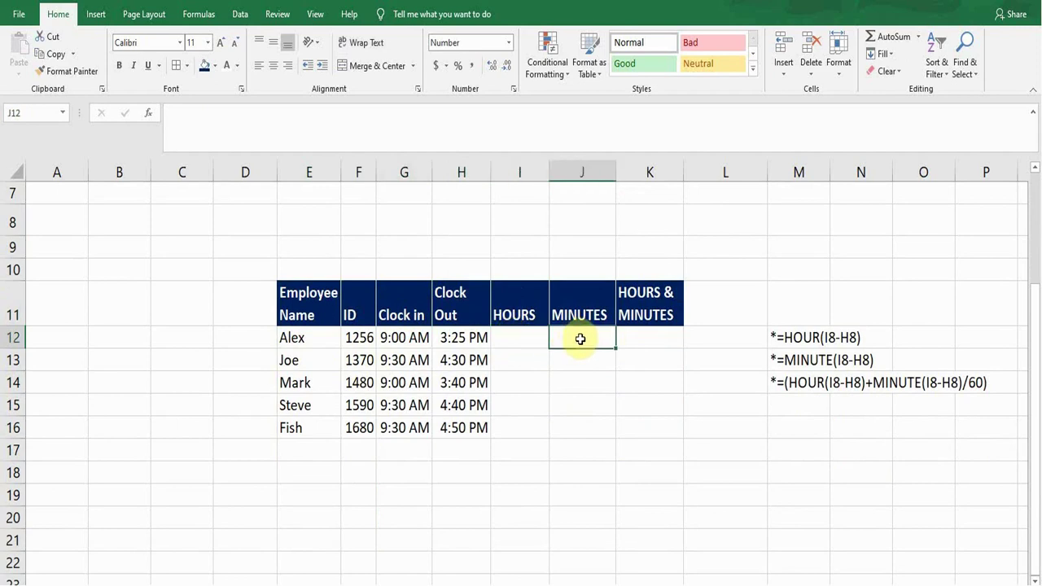
pyautogui.click(657, 341)
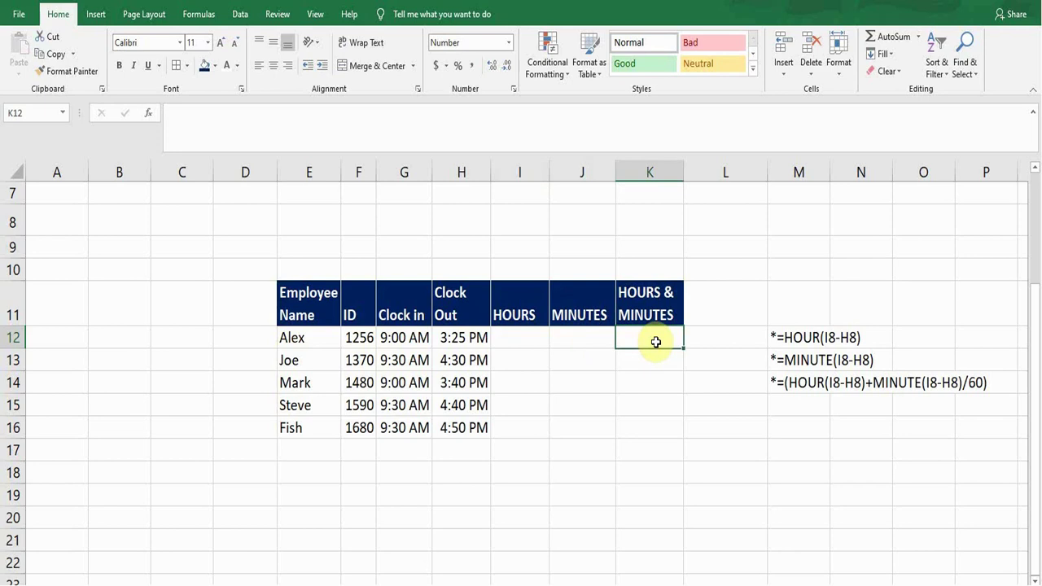
# Enter =HOUR(H12-G12) in I12 to get Alex's whole hours worked.
pyautogui.click(505, 338)
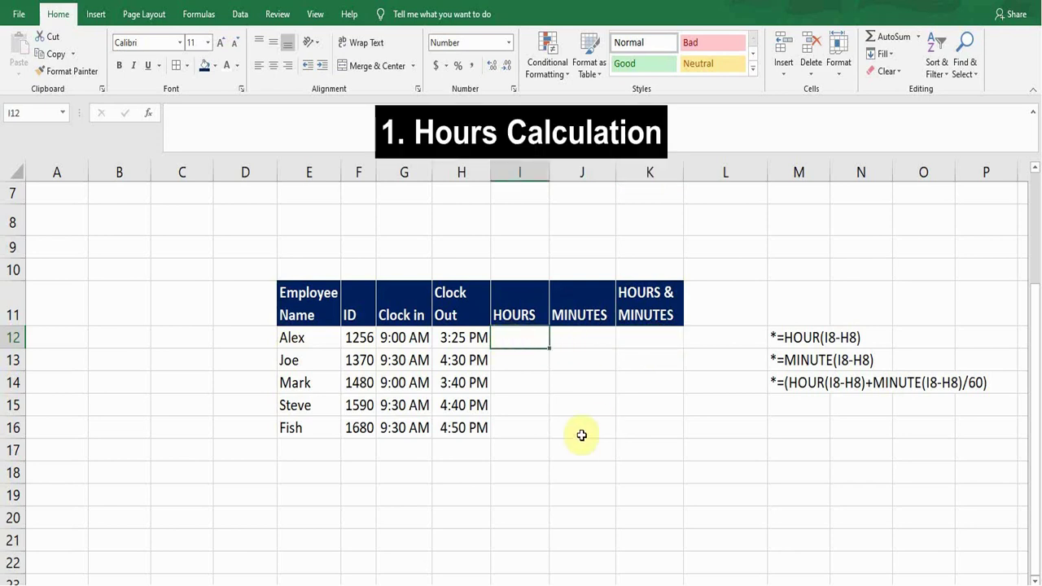
pyautogui.write('=')
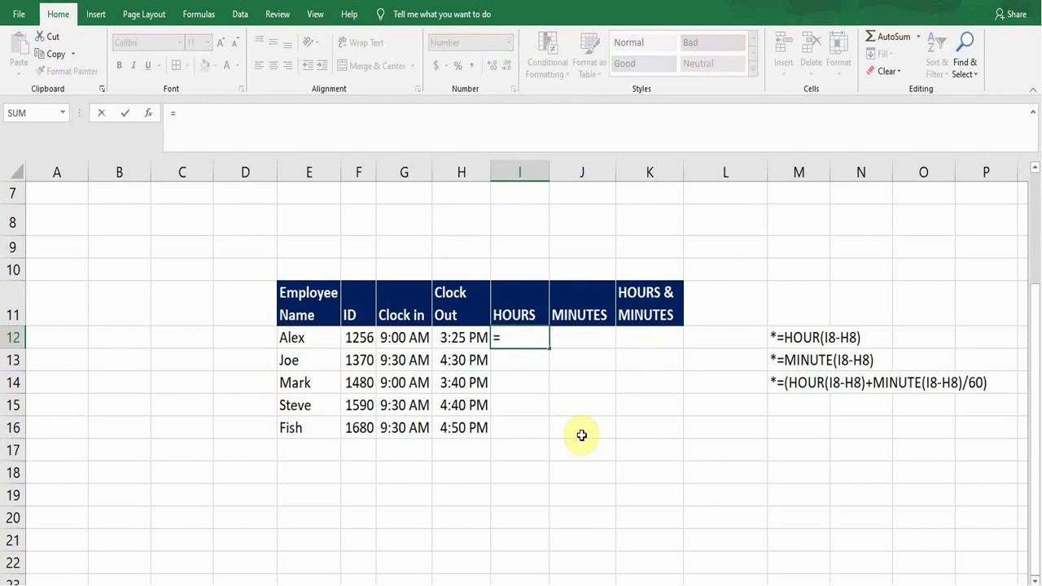
pyautogui.write('hou')
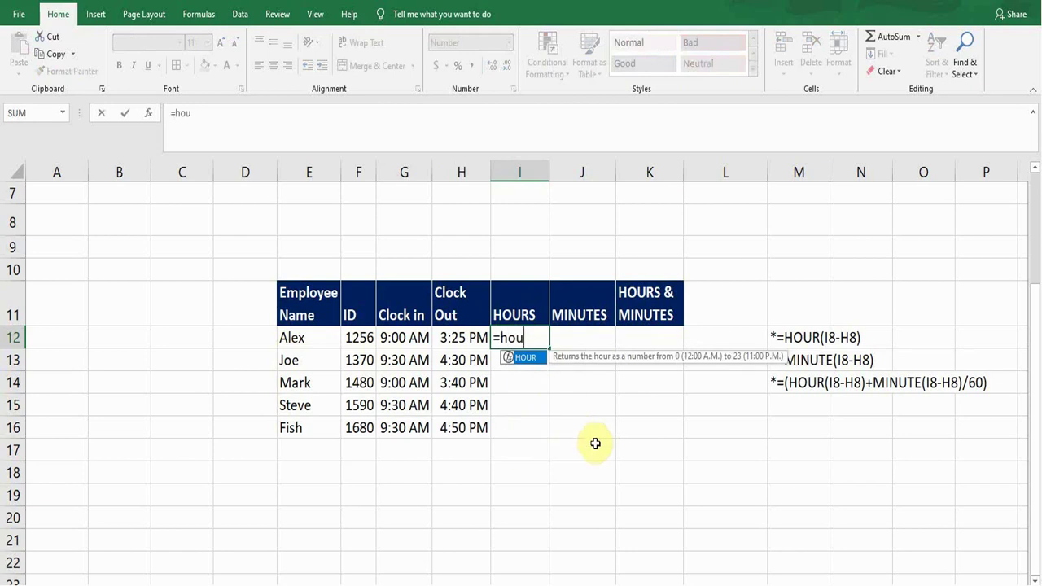
pyautogui.doubleClick(521, 360)
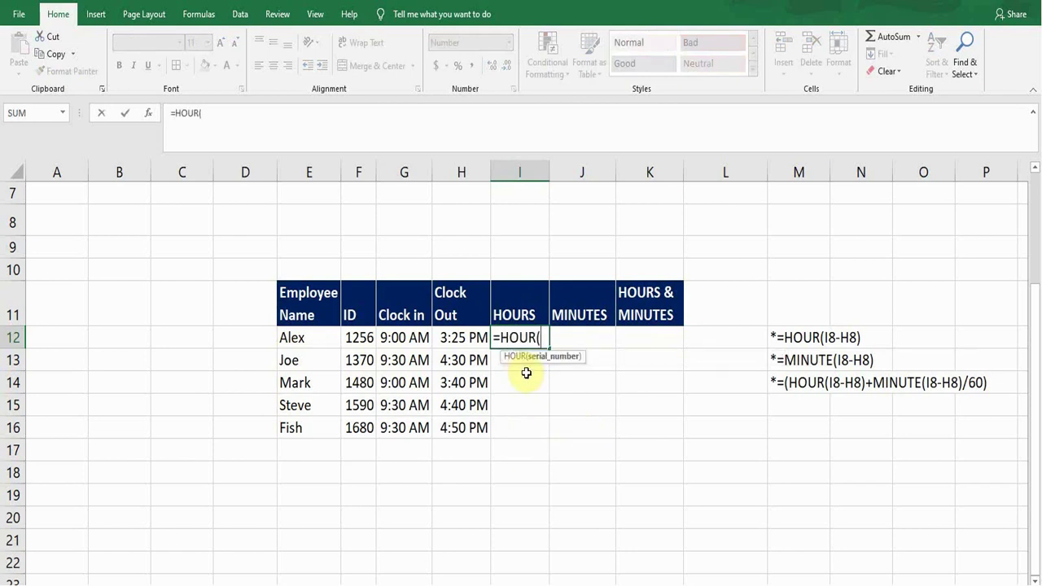
pyautogui.click(460, 337)
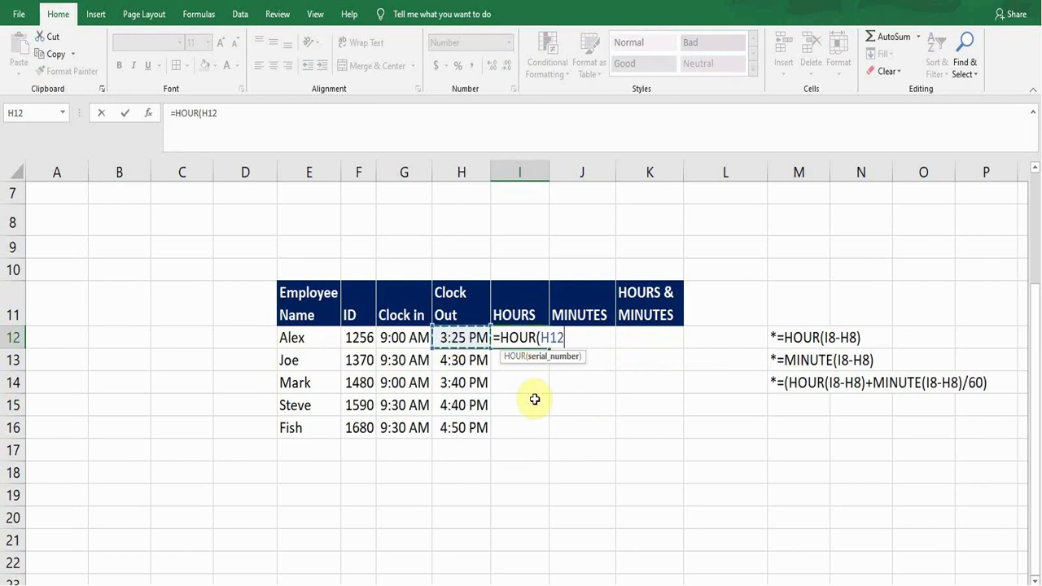
pyautogui.write('-')
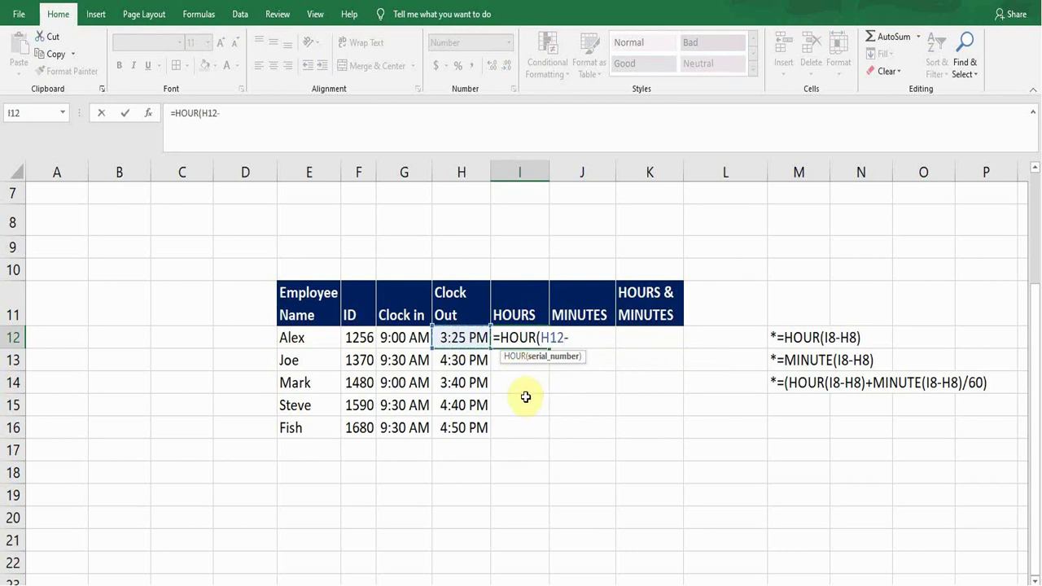
pyautogui.click(402, 338)
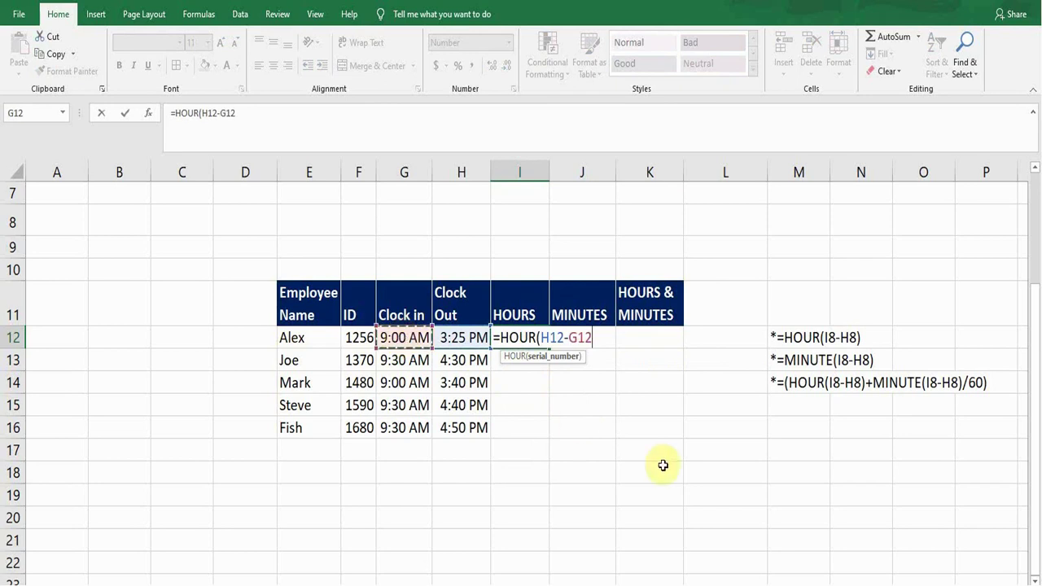
pyautogui.write(')')
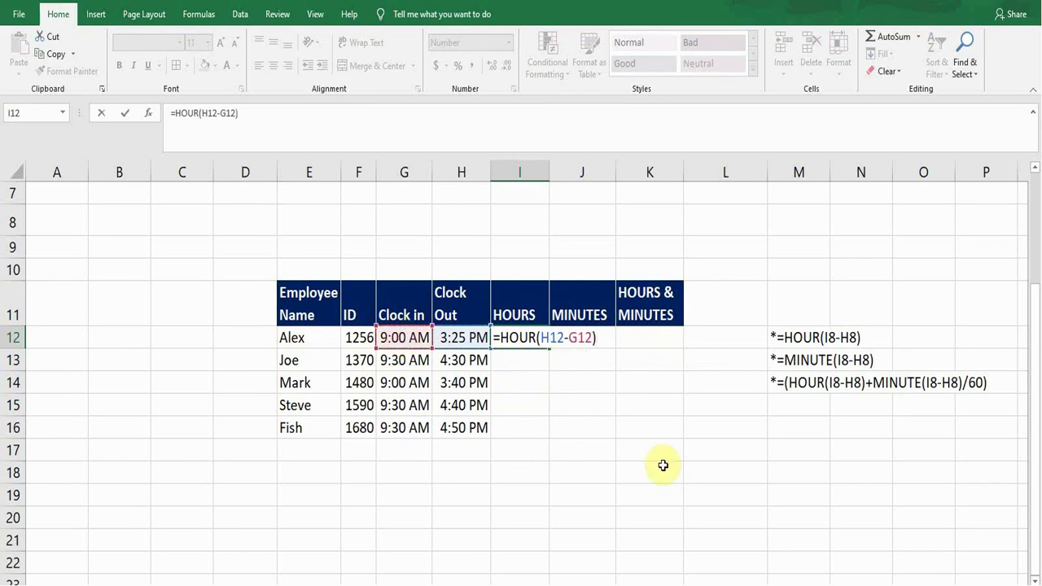
pyautogui.press('Return')
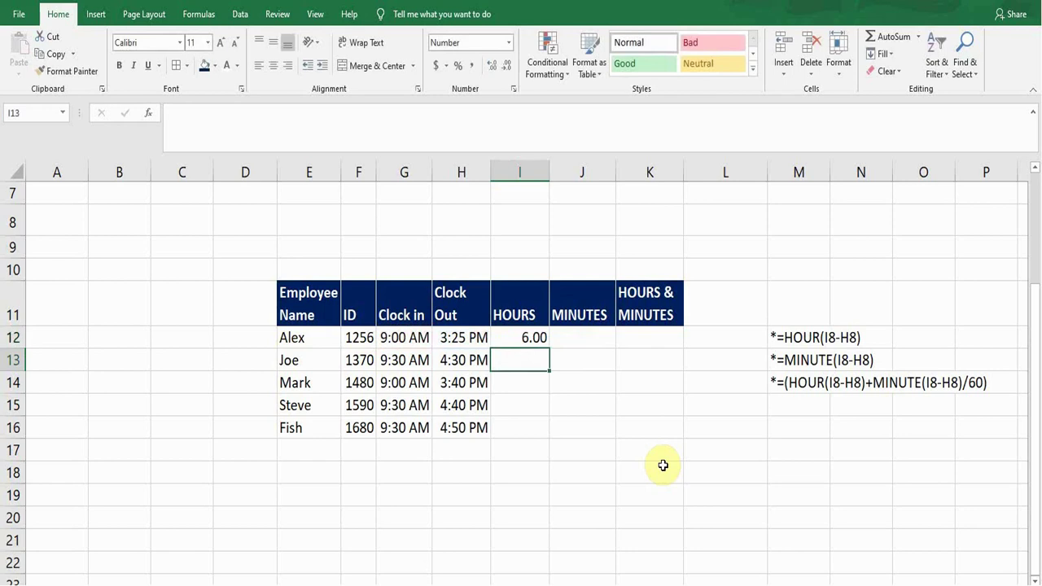
# Copy I12's HOUR formula down to I16, giving 6, 7, 6, 7, 7.
pyautogui.click(515, 338)
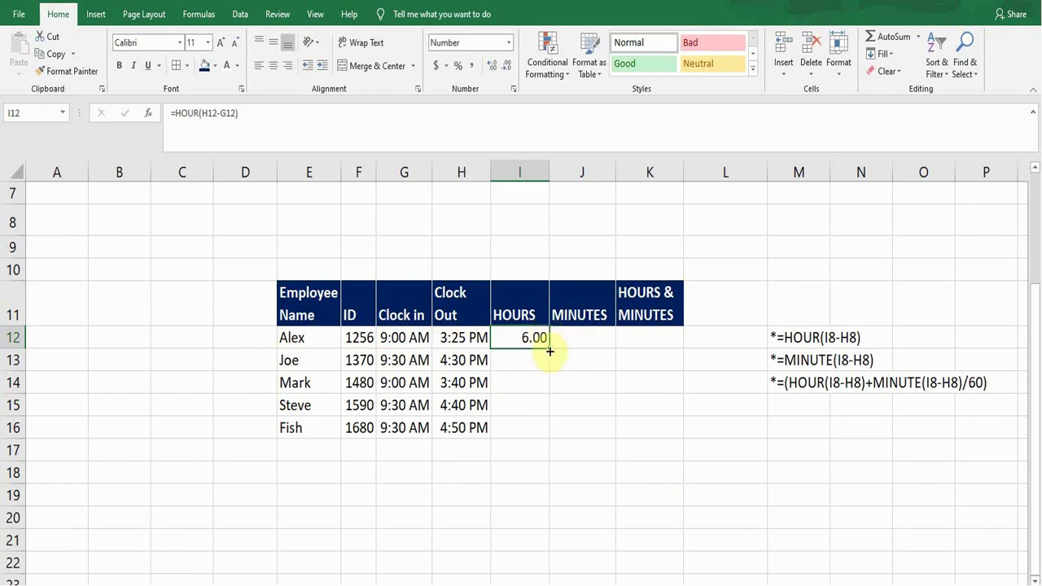
pyautogui.moveTo(550, 351); pyautogui.dragTo(548, 432)
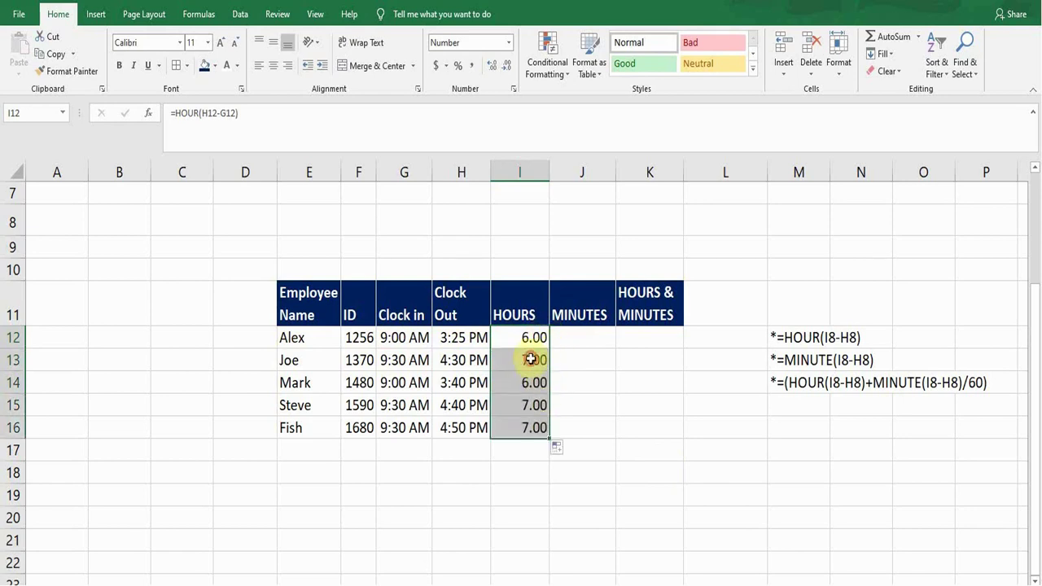
pyautogui.click(531, 360)
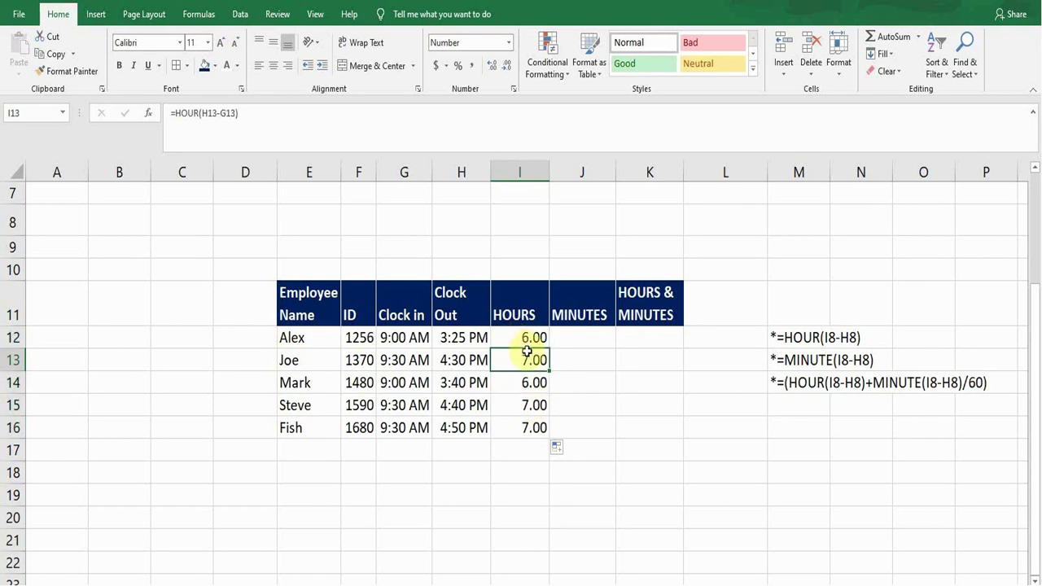
pyautogui.click(570, 336)
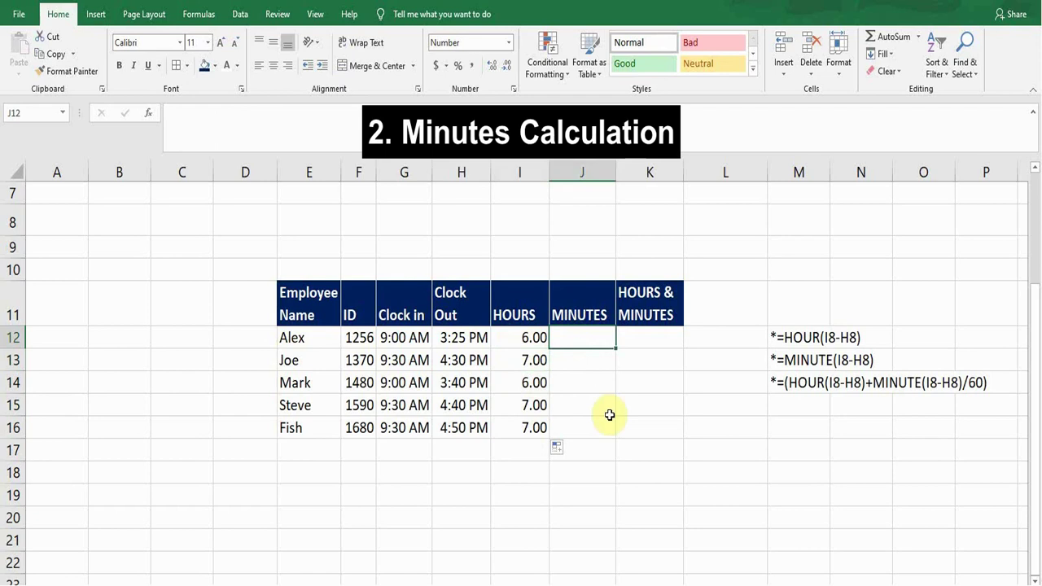
# Enter =MINUTE(H12-G12) in J12 so Alex's minutes show 25.00.
pyautogui.write('=min')
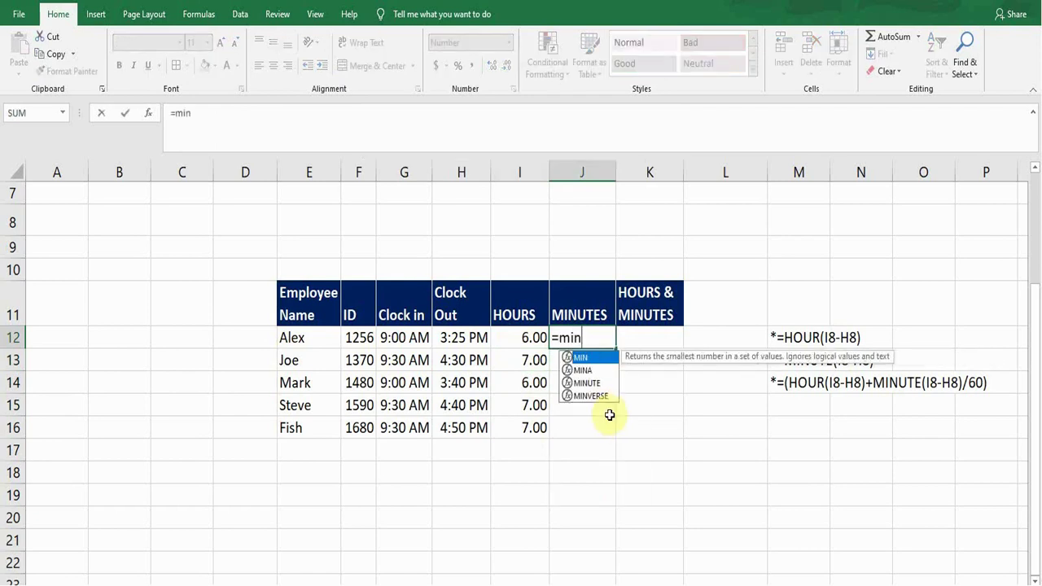
pyautogui.click(588, 382)
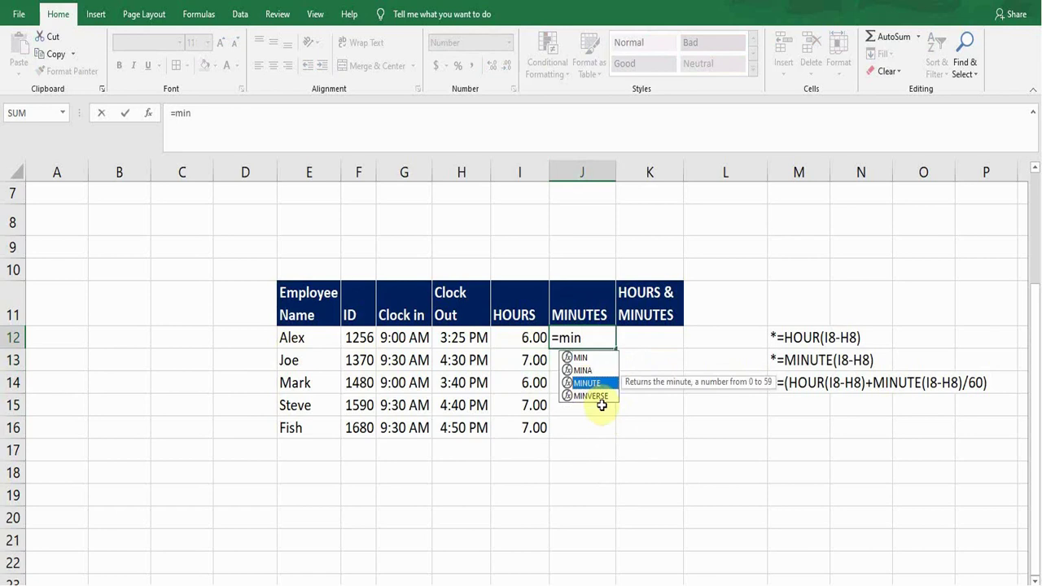
pyautogui.press('Tab')
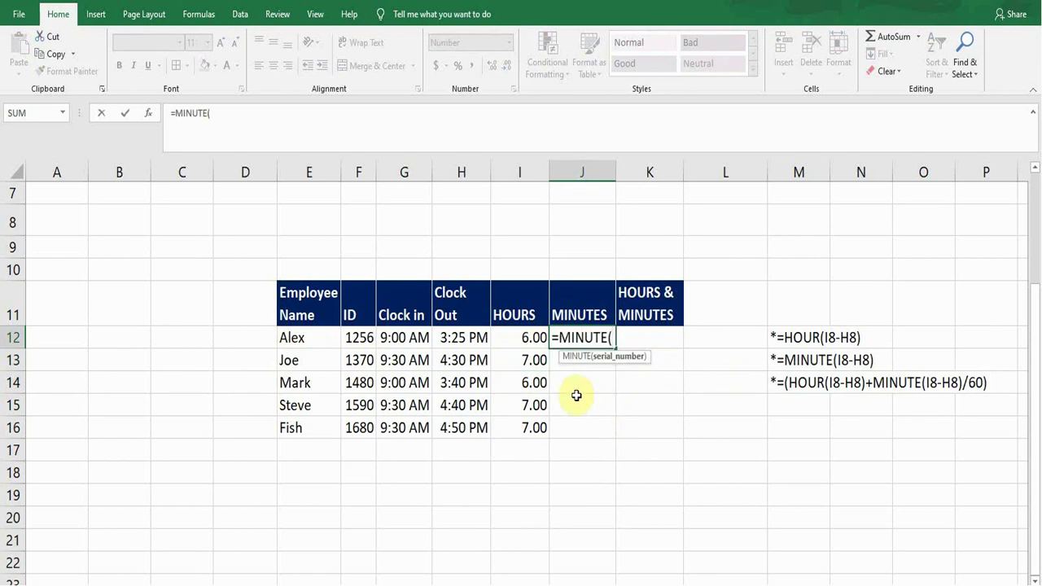
pyautogui.click(461, 339)
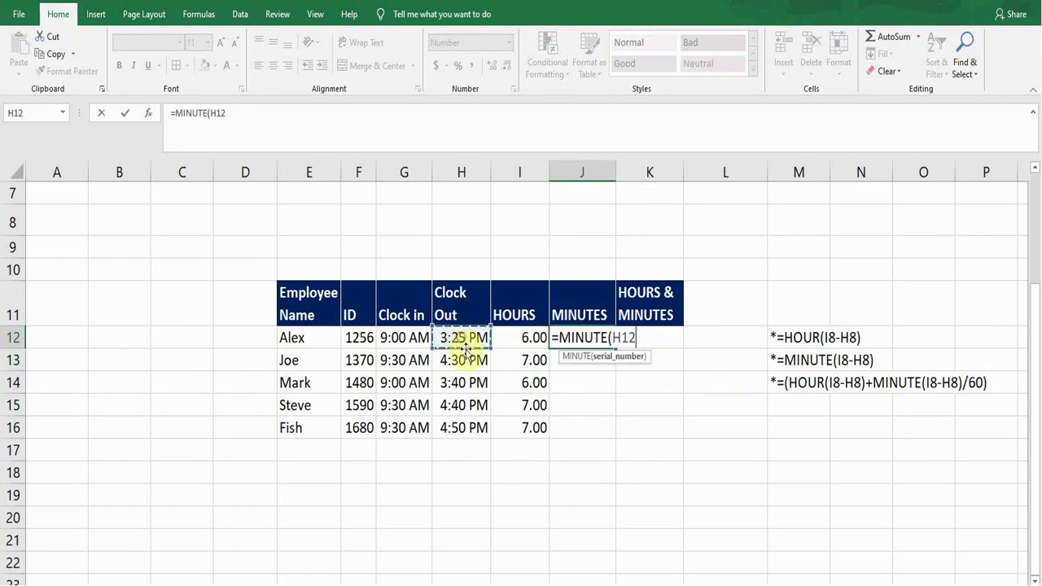
pyautogui.write('-')
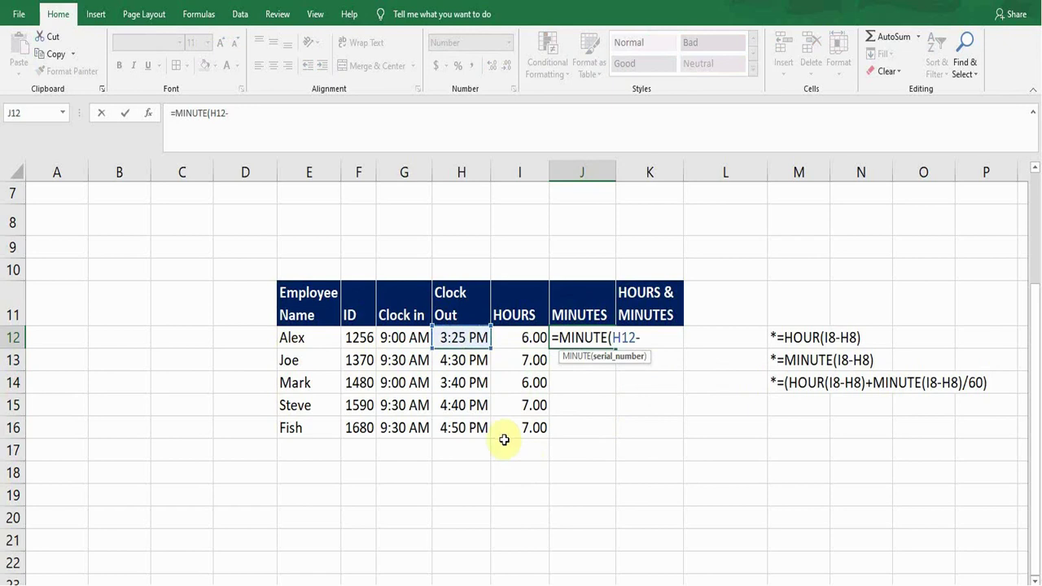
pyautogui.click(401, 338)
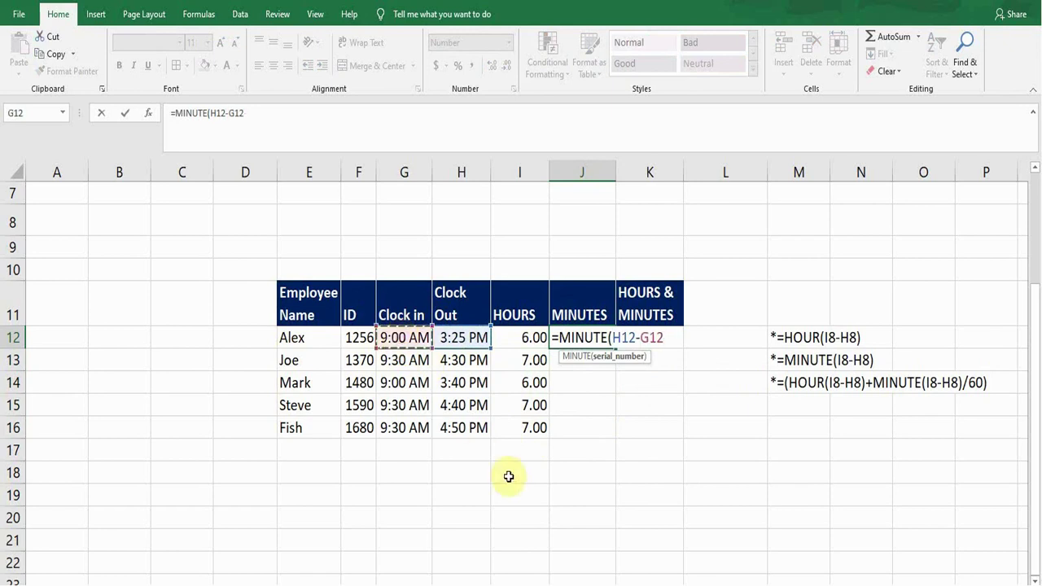
pyautogui.write(')')
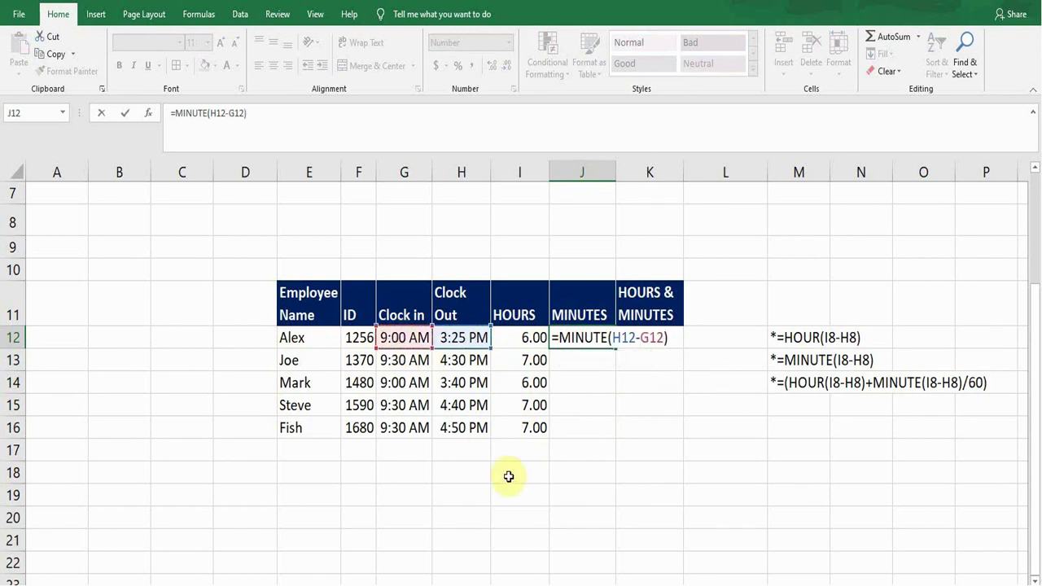
pyautogui.press('Return')
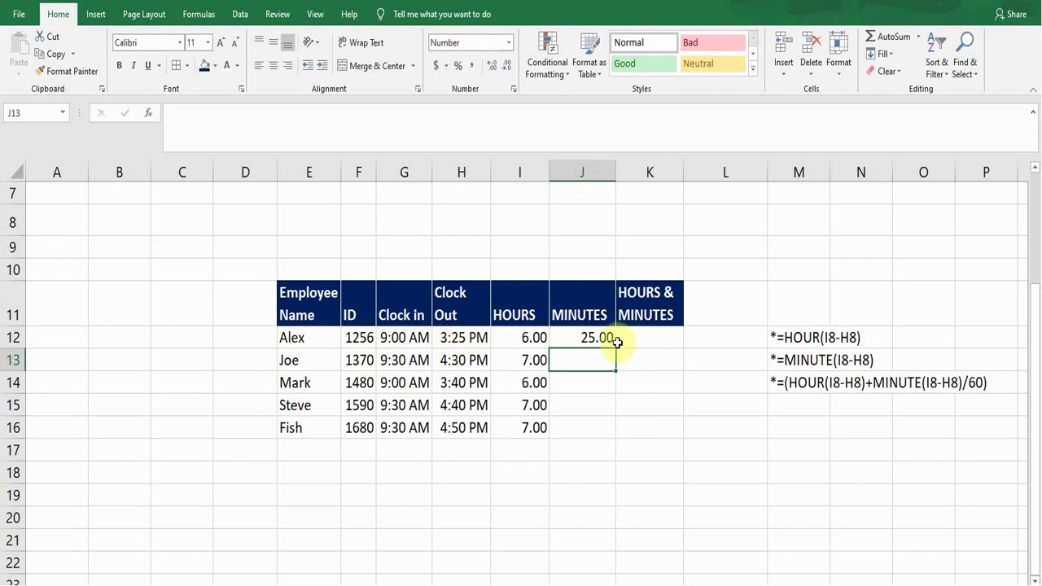
pyautogui.click(582, 338)
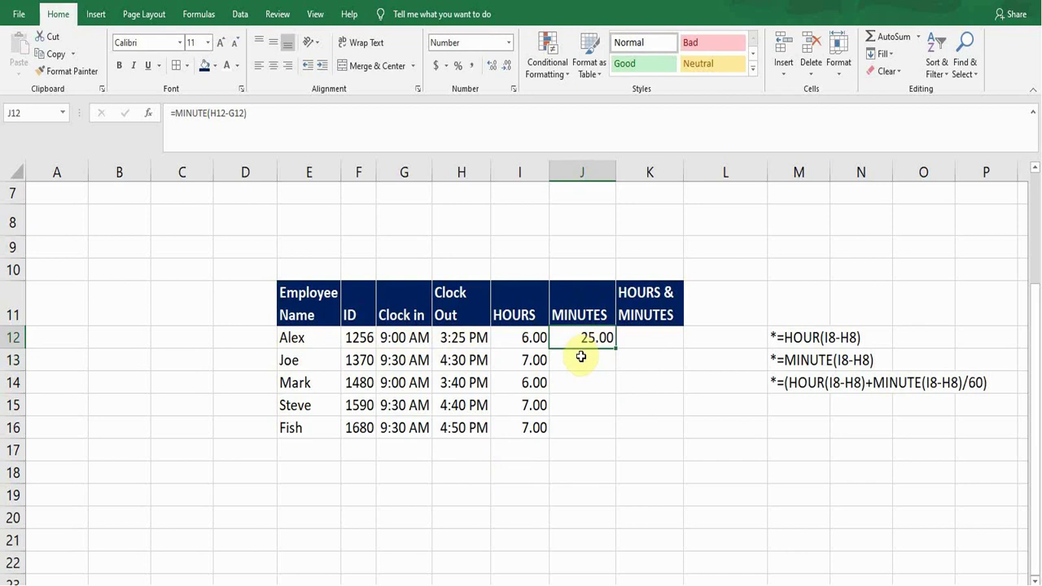
# Copy J12's MINUTE formula down to J16, yielding 25, 0, 40, 10, 20.
pyautogui.click(456, 339)
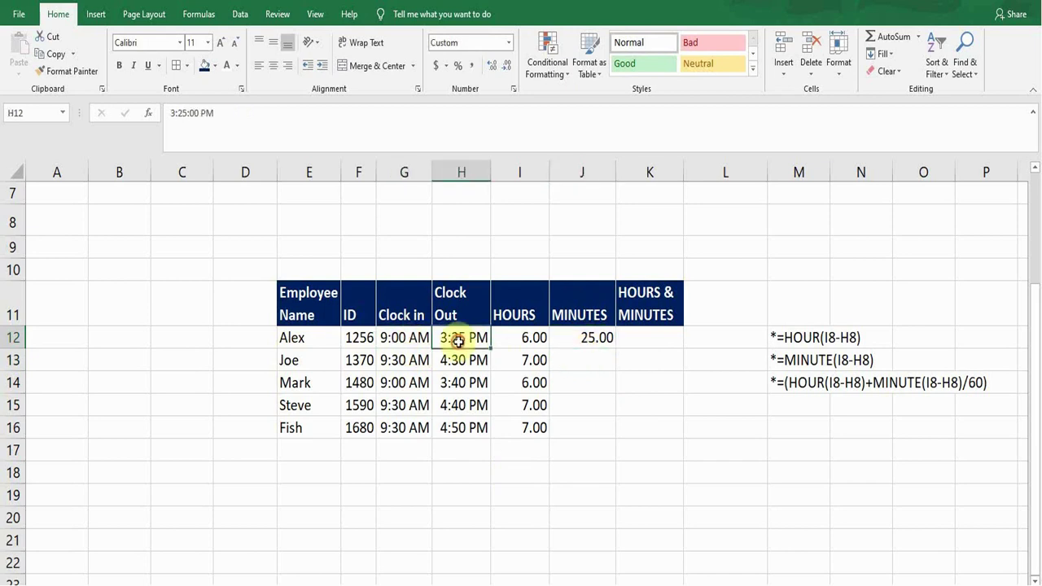
pyautogui.click(584, 340)
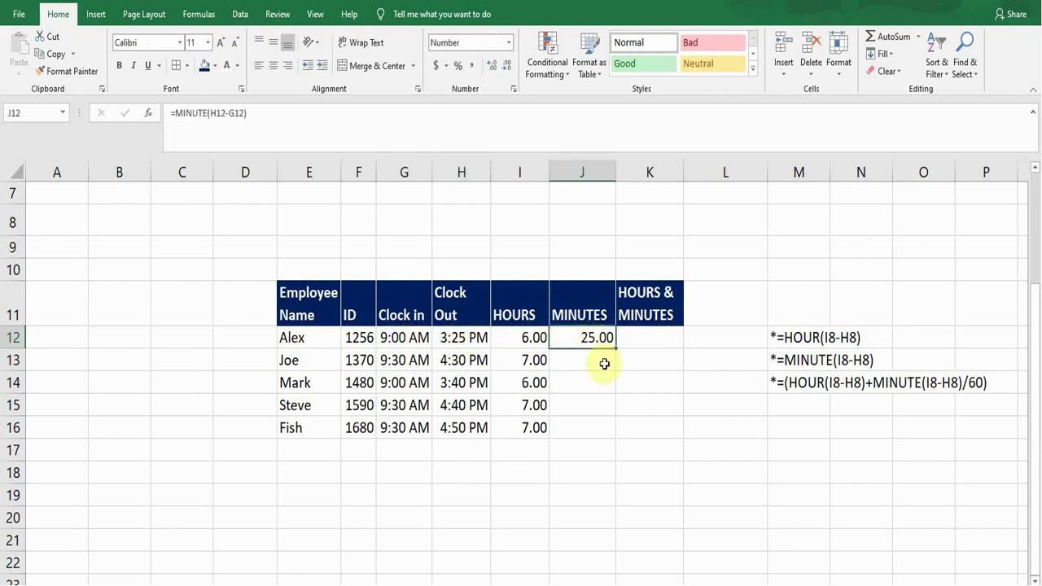
pyautogui.doubleClick(617, 351)
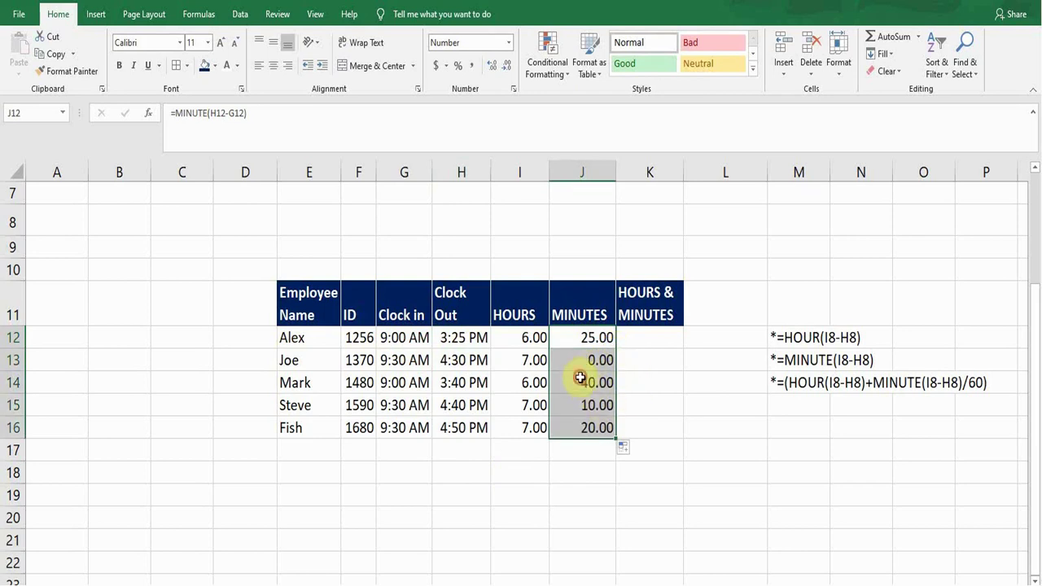
pyautogui.click(581, 379)
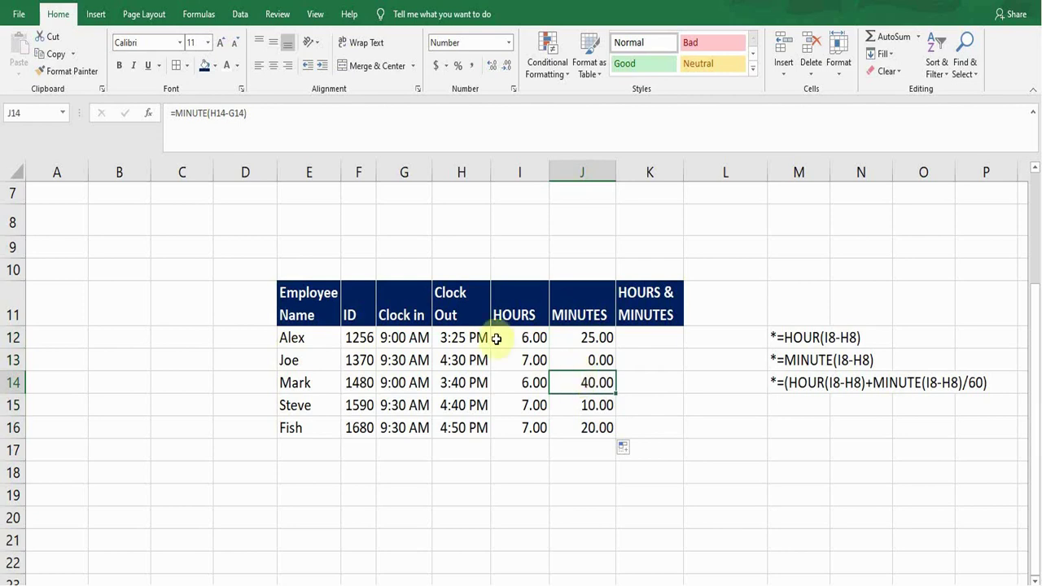
pyautogui.click(526, 336)
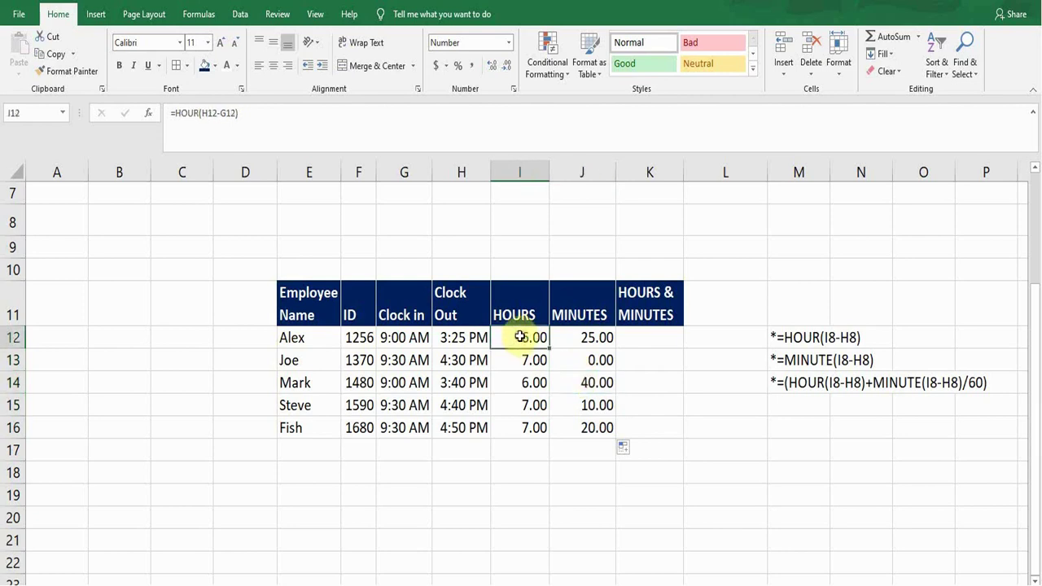
pyautogui.click(580, 337)
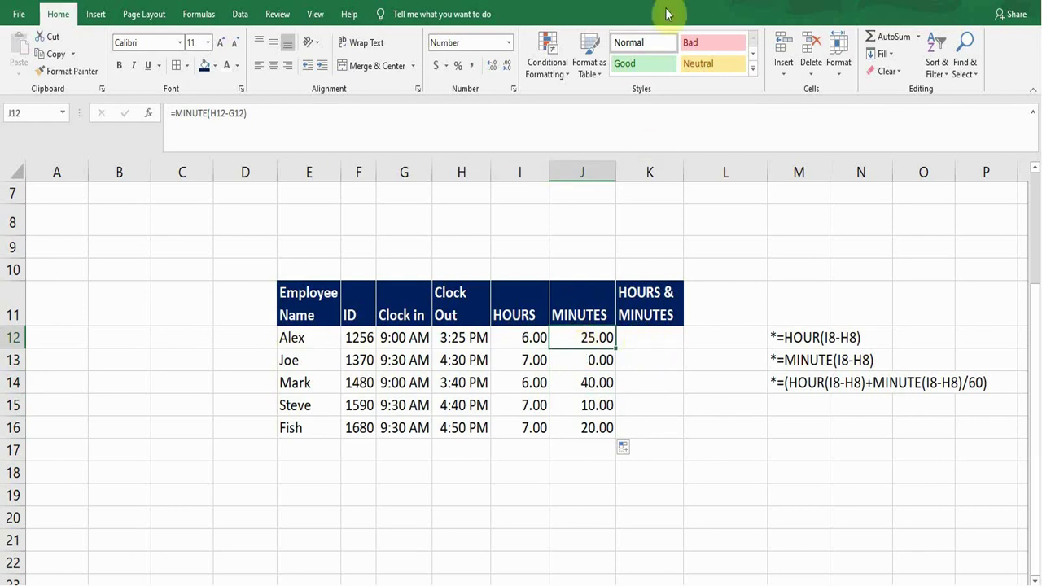
pyautogui.click(657, 342)
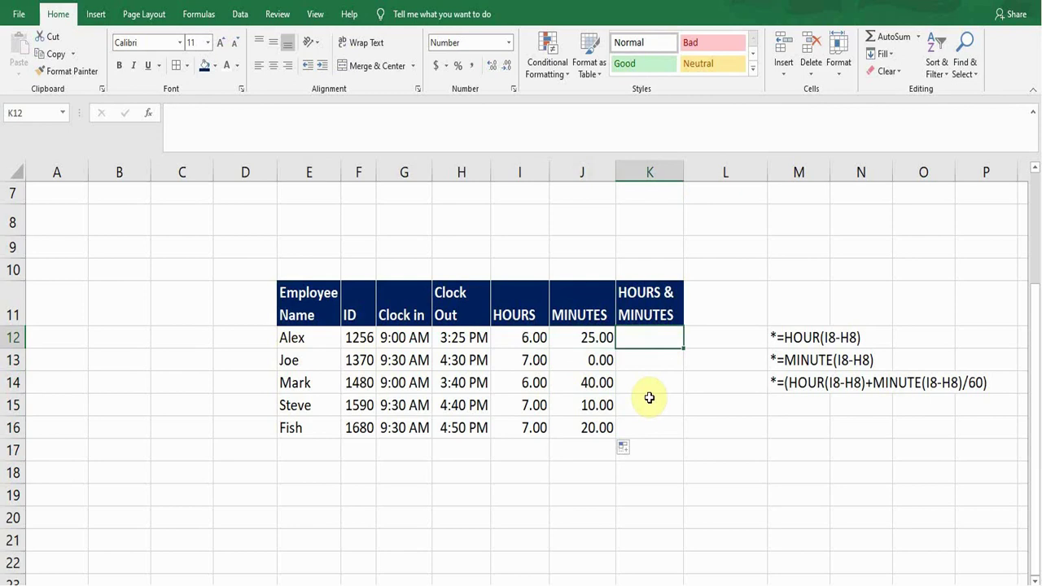
# Start K12's formula as =(HOUR(H12-G12) and highlight the HOUR part.
pyautogui.write('=')
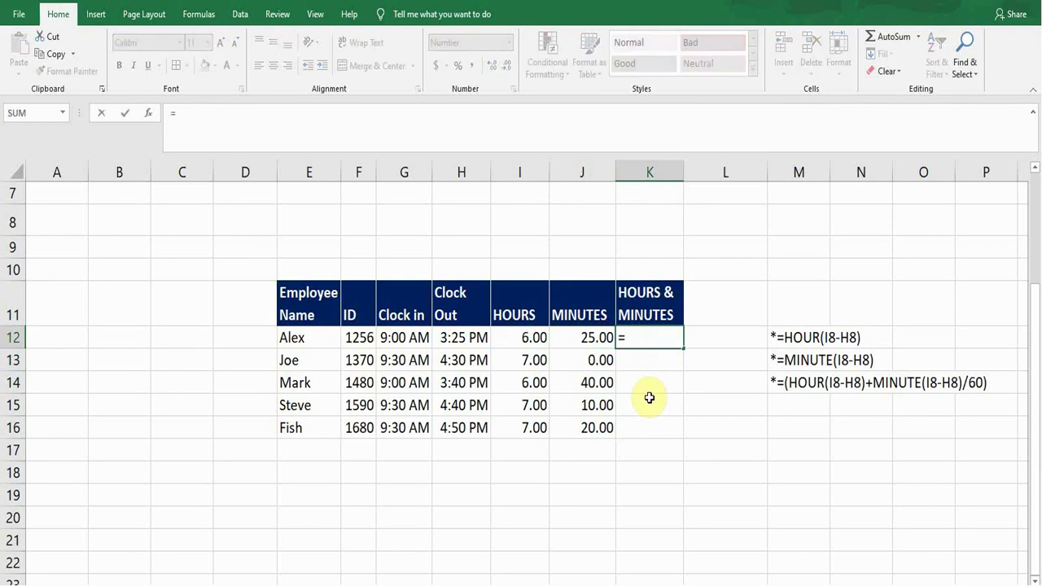
pyautogui.write('(ho')
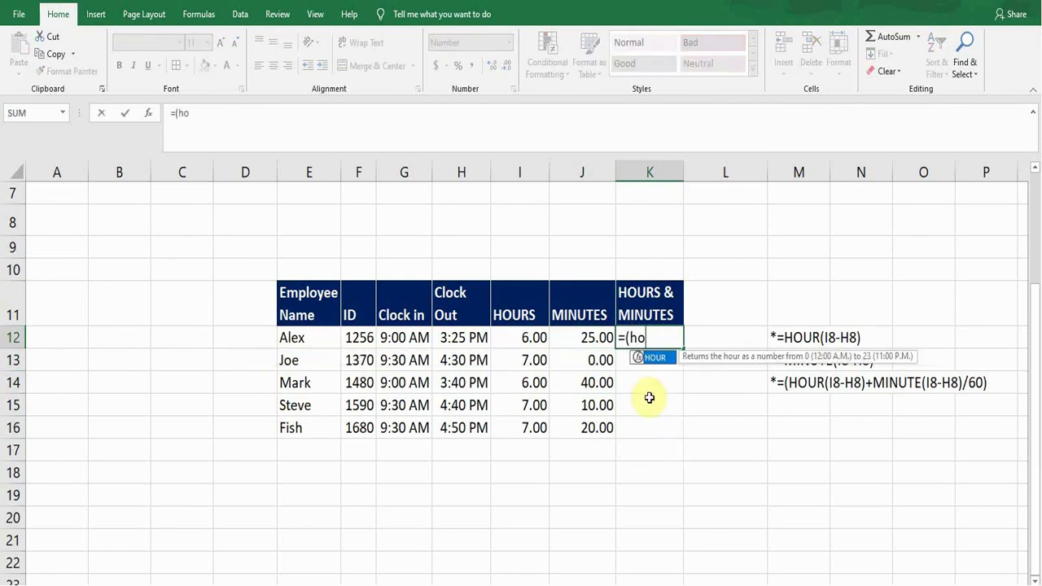
pyautogui.press('Tab')
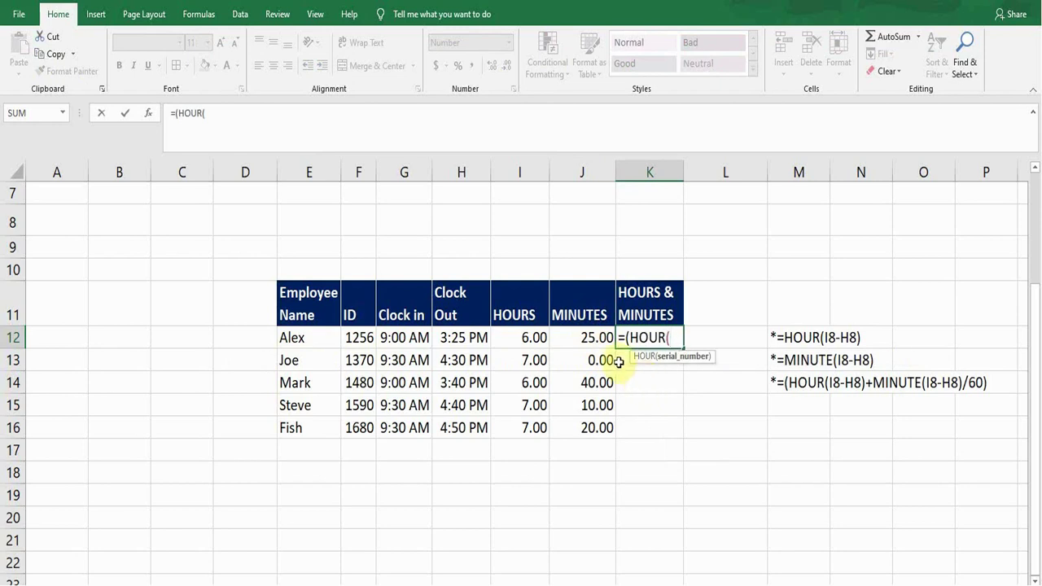
pyautogui.click(462, 337)
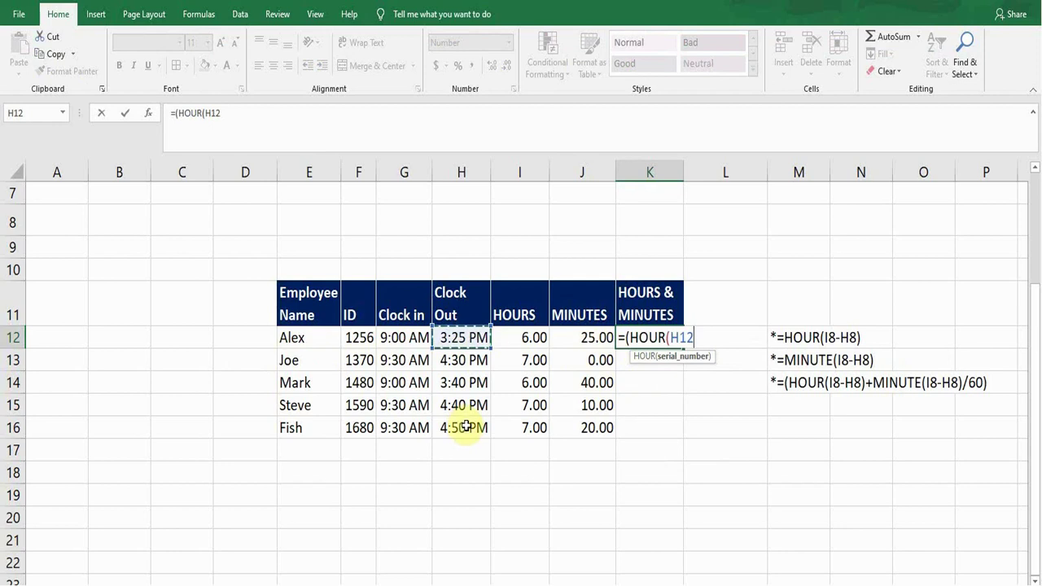
pyautogui.write('-')
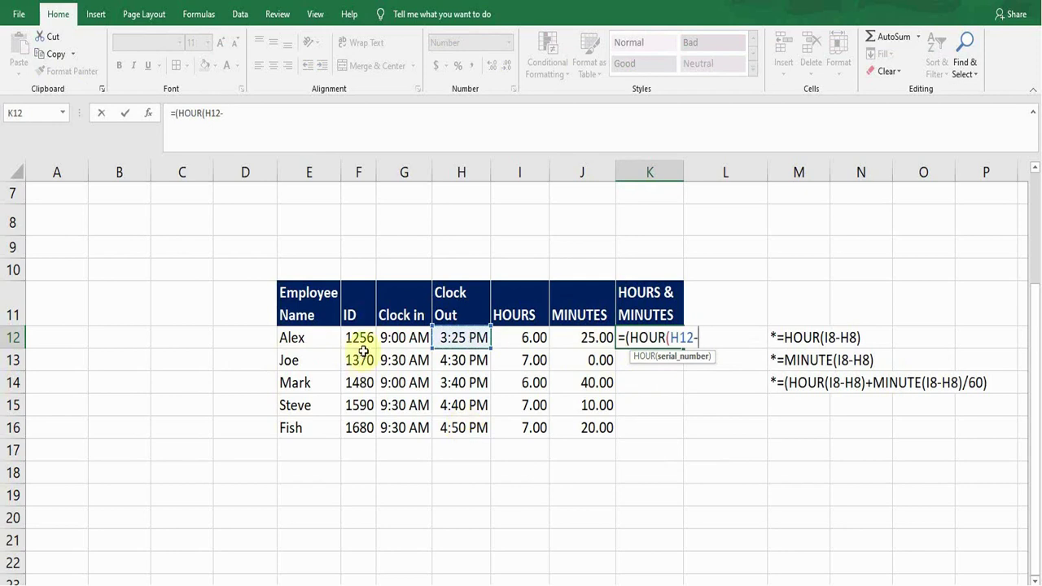
pyautogui.click(401, 337)
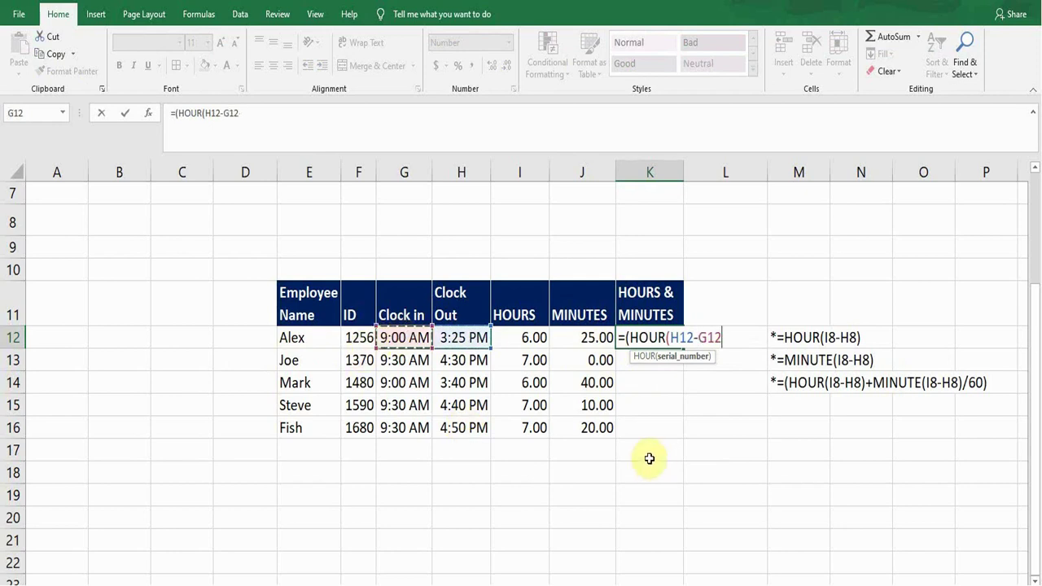
pyautogui.write(')')
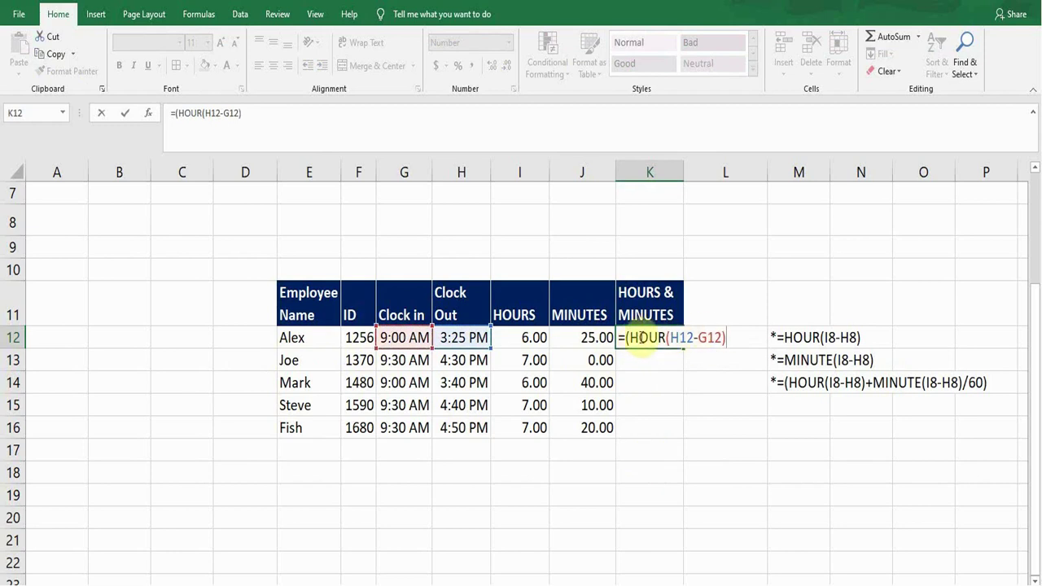
pyautogui.moveTo(627, 338); pyautogui.dragTo(696, 339)
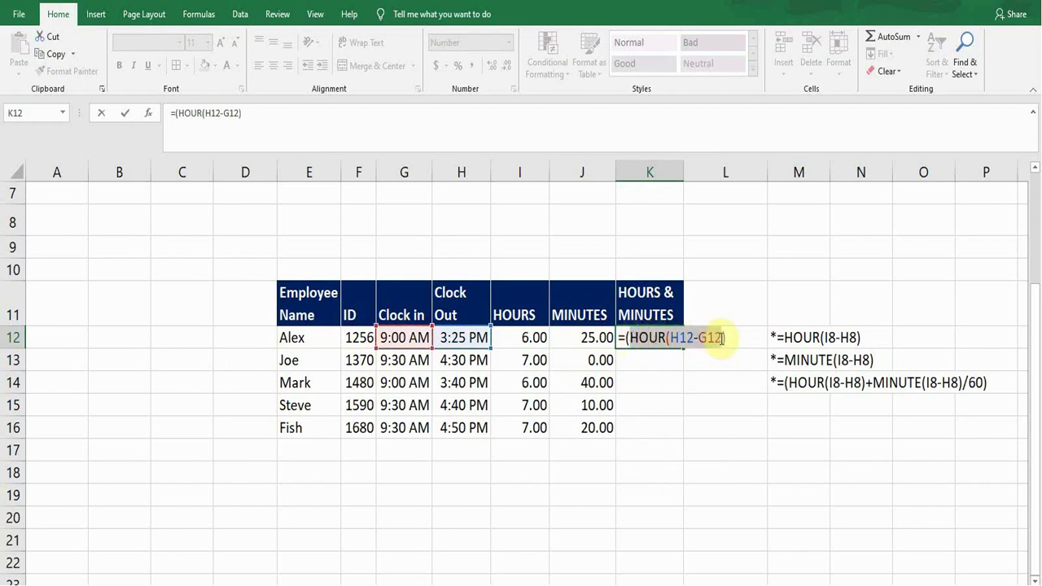
pyautogui.click(732, 339)
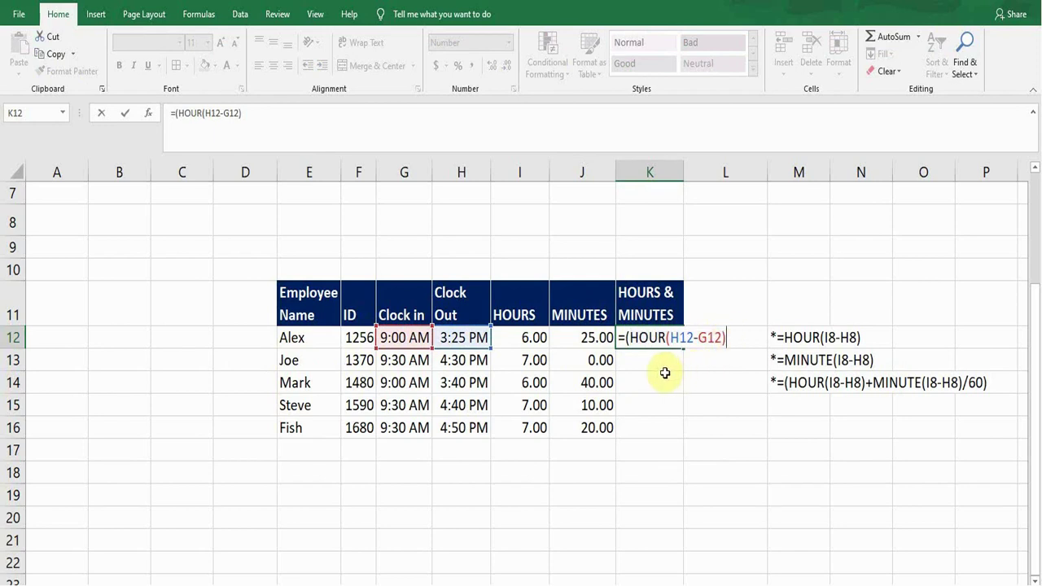
# Append +MINUTE(H12-G12)/60) to the K12 formula.
pyautogui.write('+MIN')
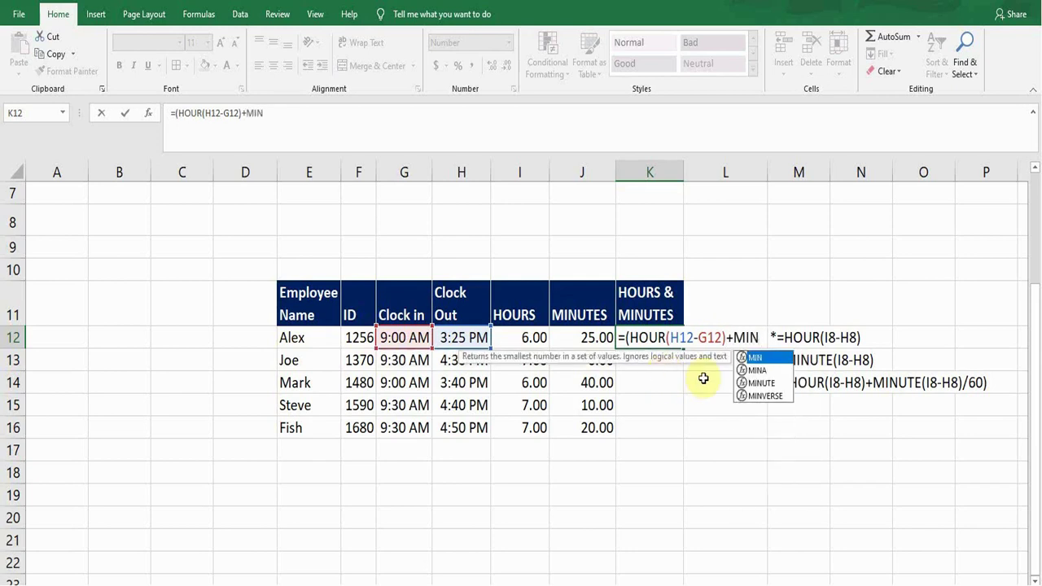
pyautogui.click(765, 383)
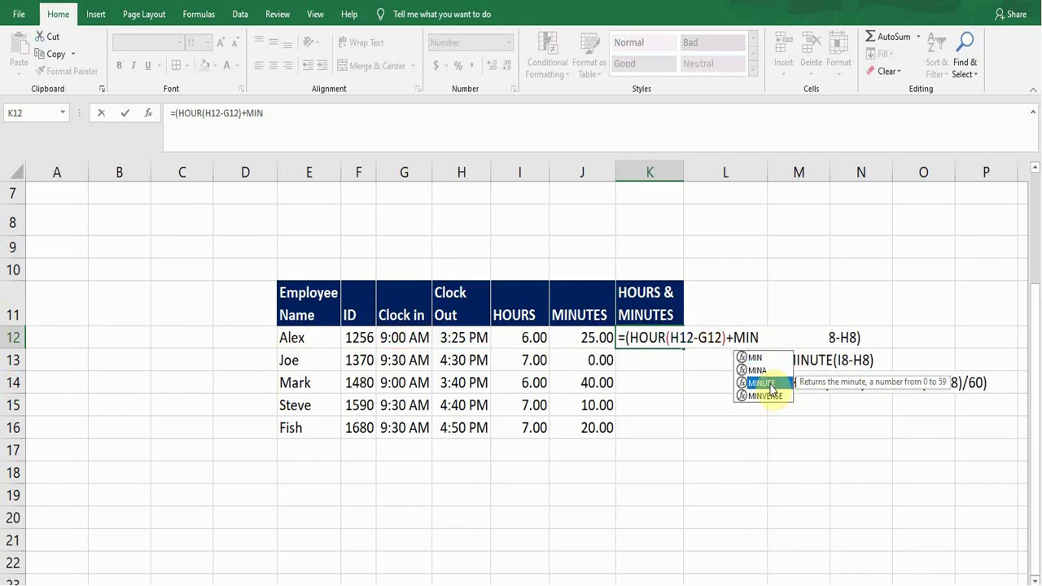
pyautogui.doubleClick(771, 389)
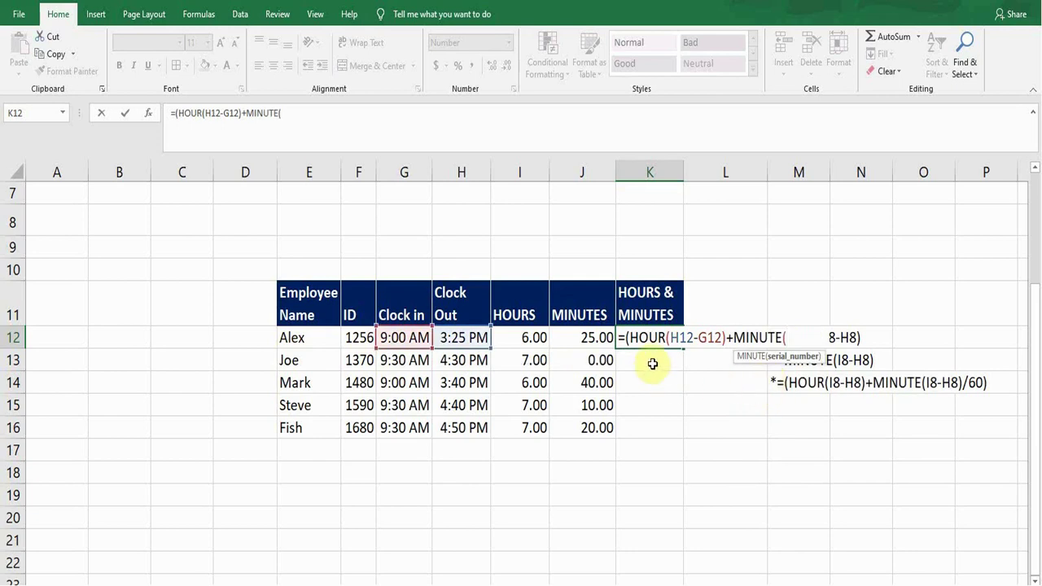
pyautogui.click(461, 340)
pyautogui.write('-')
pyautogui.click(401, 337)
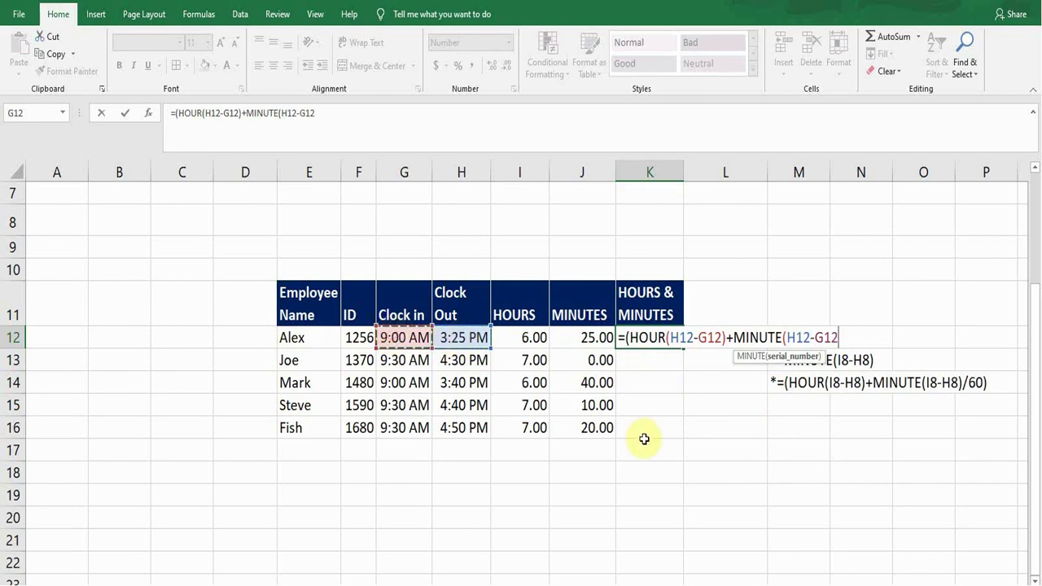
pyautogui.write(')')
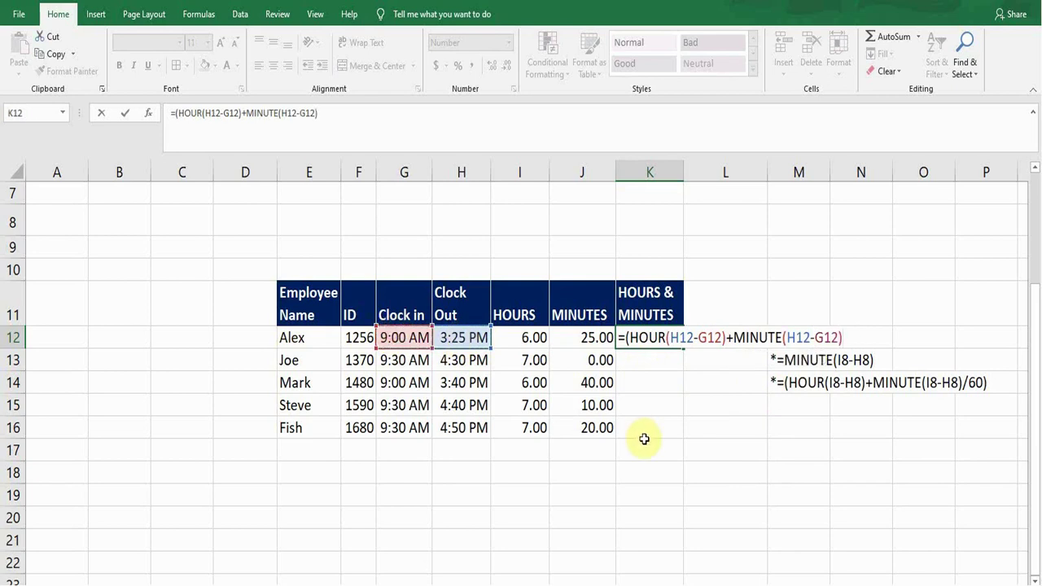
pyautogui.write('/60)')
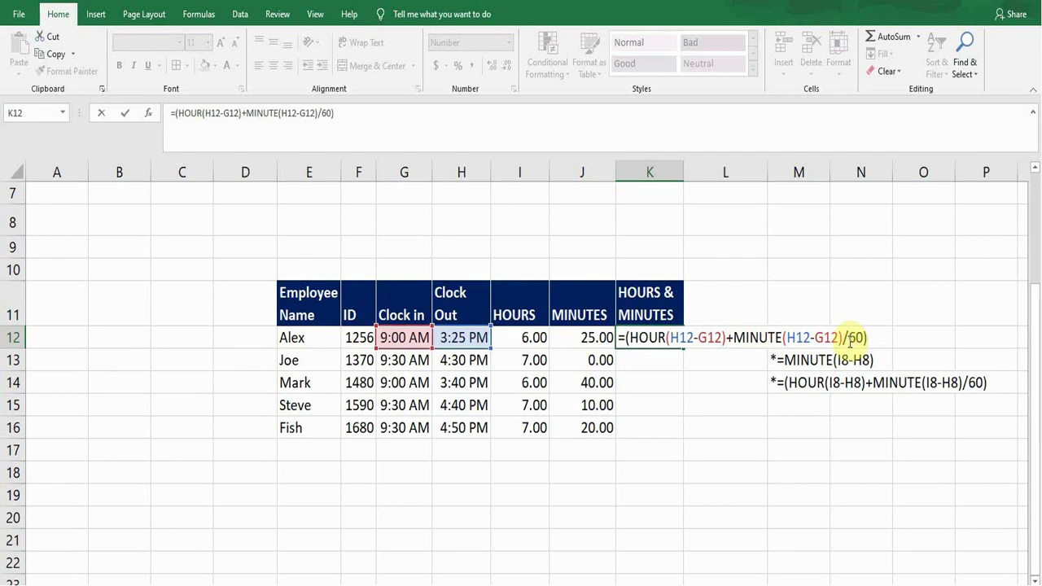
# Highlight the MINUTE and HOUR parts of K12's formula, then commit it to show 6.42.
pyautogui.moveTo(734, 337); pyautogui.dragTo(839, 337)
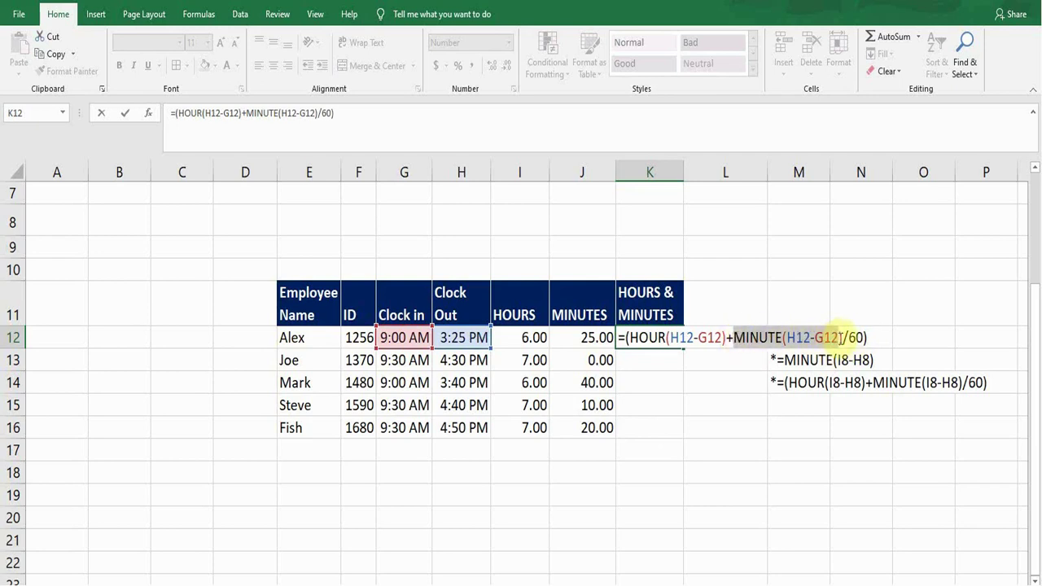
pyautogui.click(815, 337)
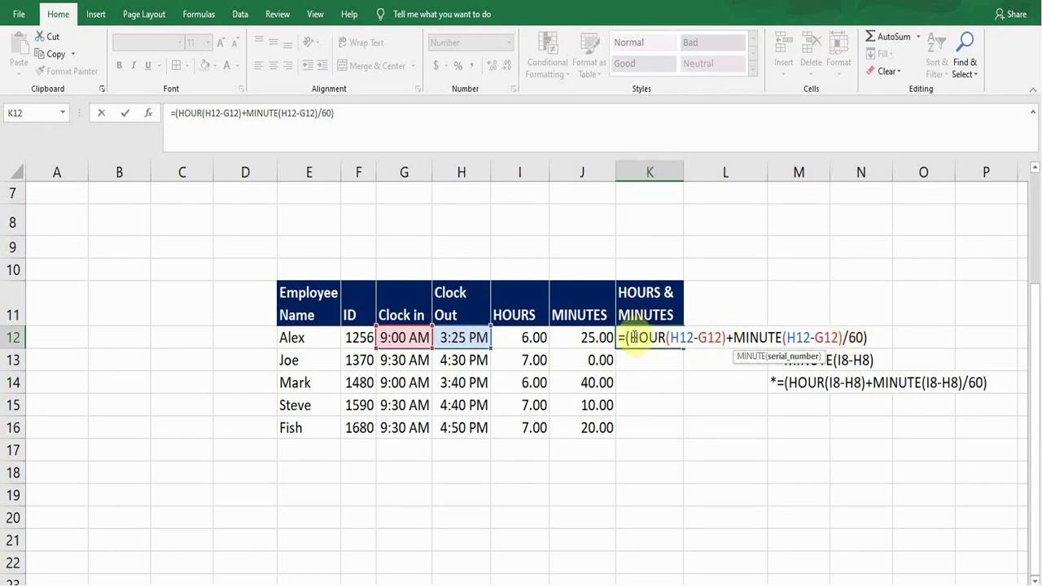
pyautogui.moveTo(634, 337); pyautogui.dragTo(846, 340)
pyautogui.click(737, 337)
pyautogui.click(843, 340)
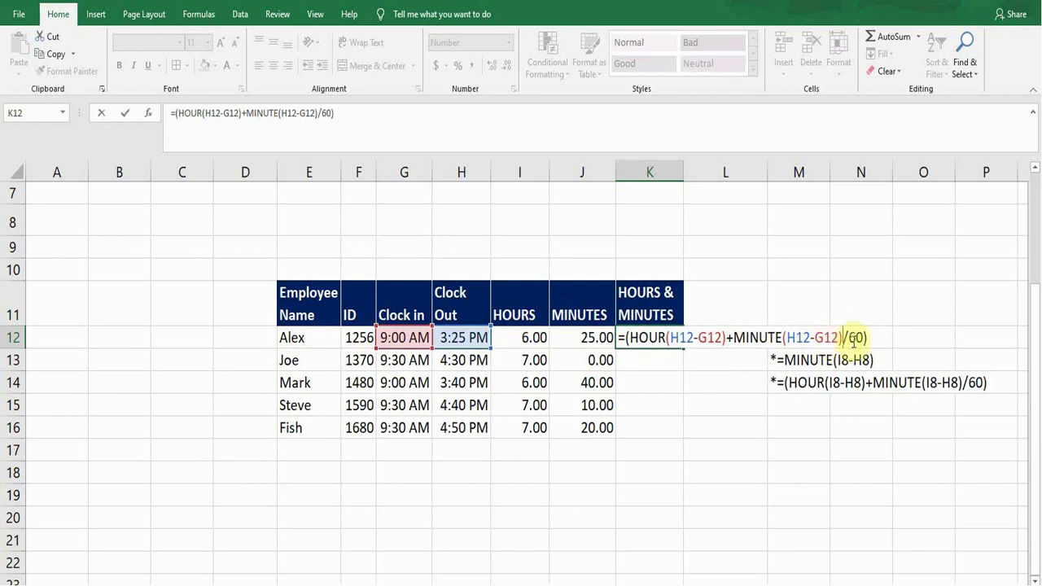
pyautogui.click(875, 339)
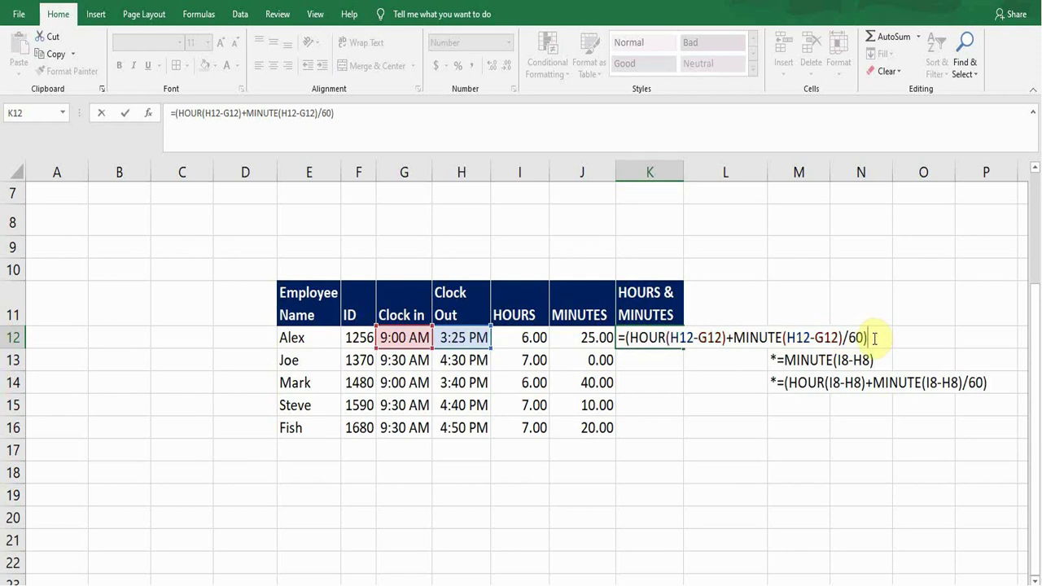
pyautogui.press('Return')
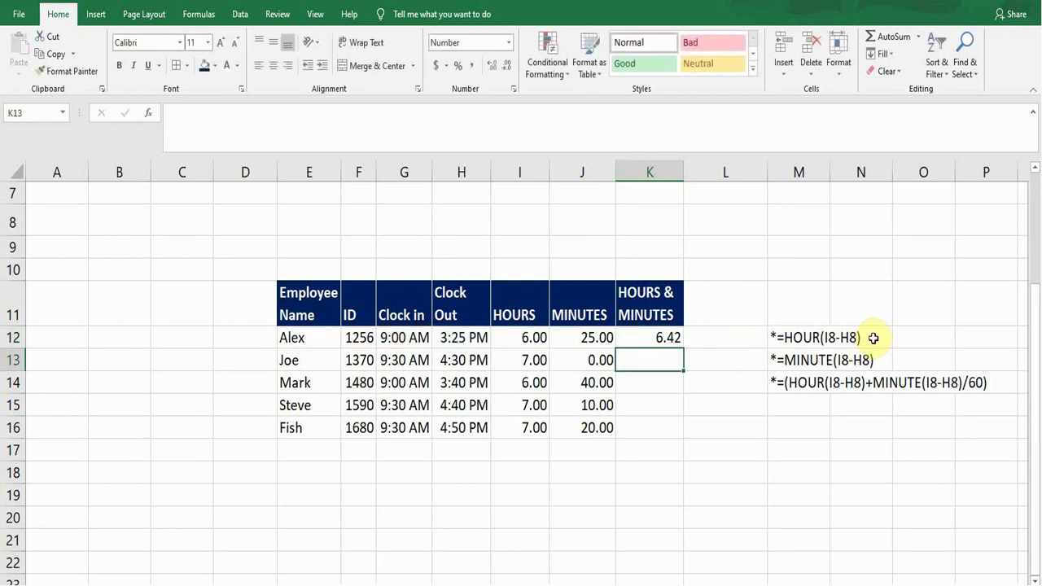
pyautogui.click(659, 339)
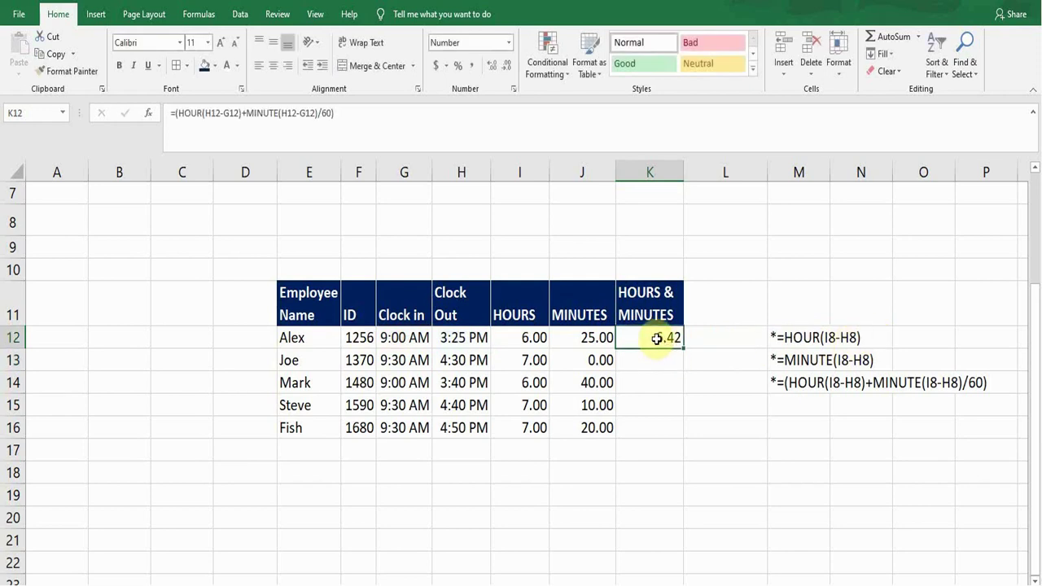
pyautogui.click(295, 342)
pyautogui.click(655, 340)
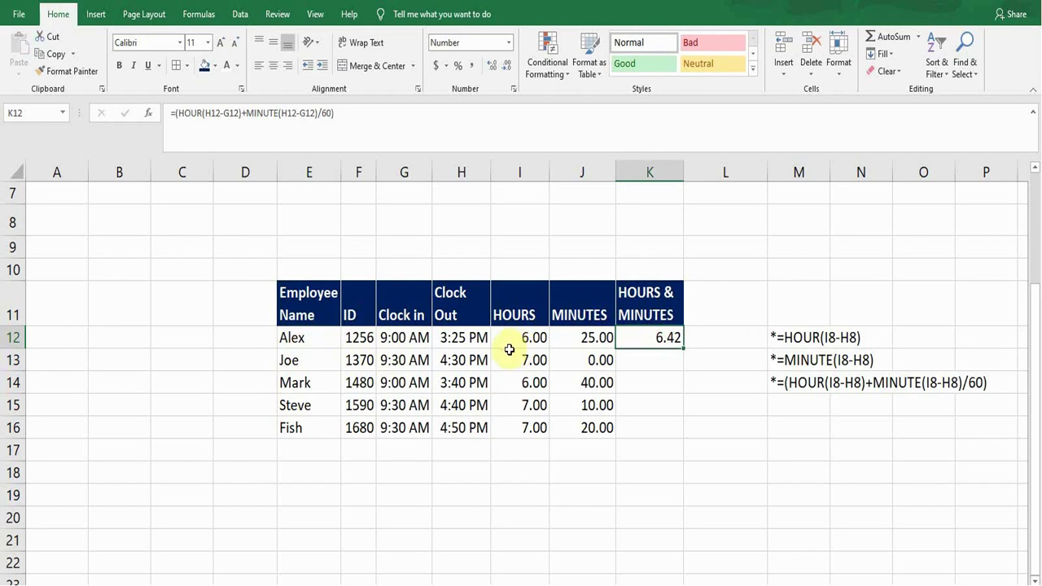
pyautogui.click(395, 342)
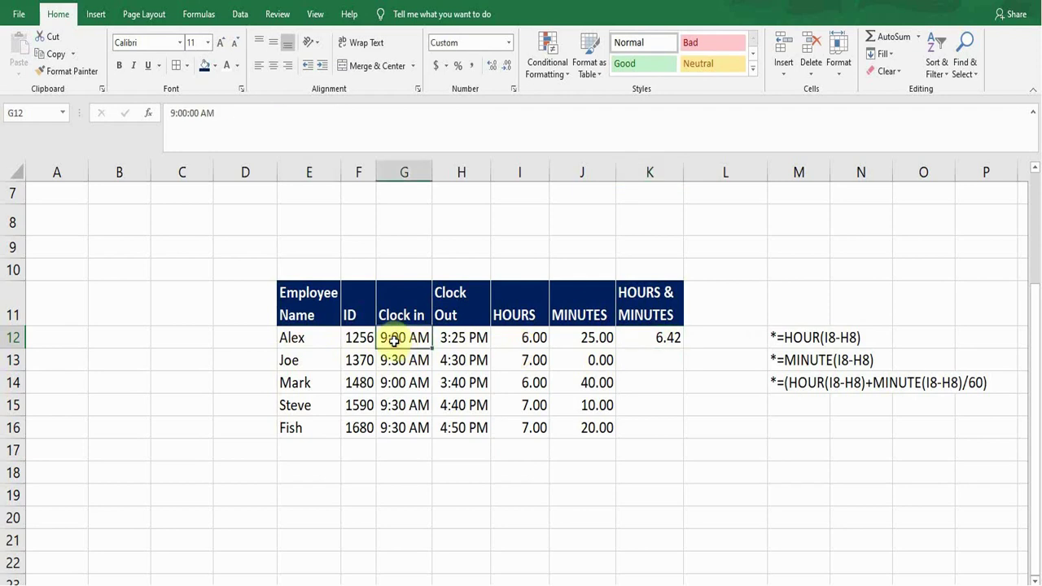
pyautogui.click(464, 340)
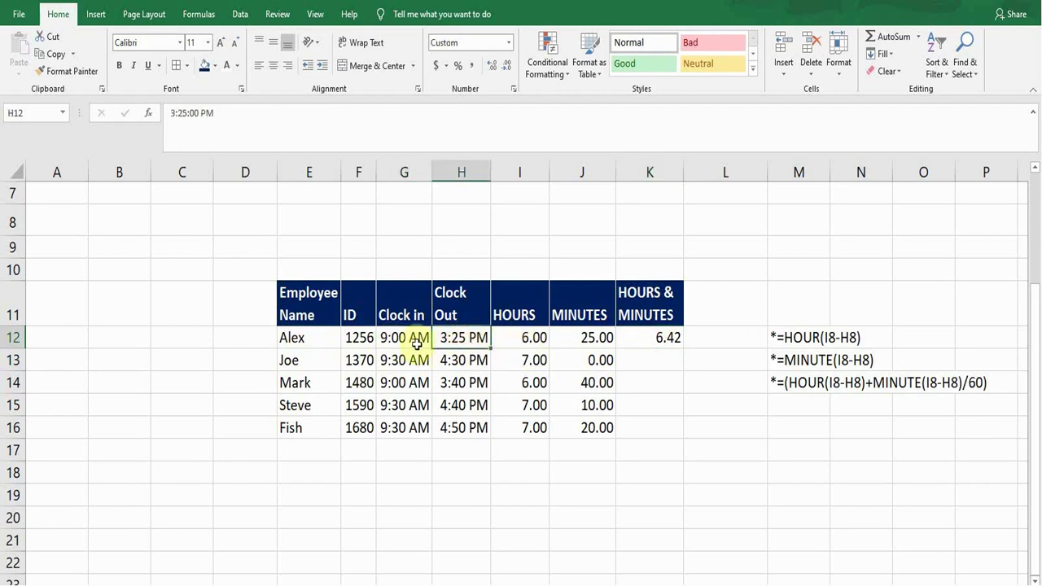
pyautogui.click(645, 341)
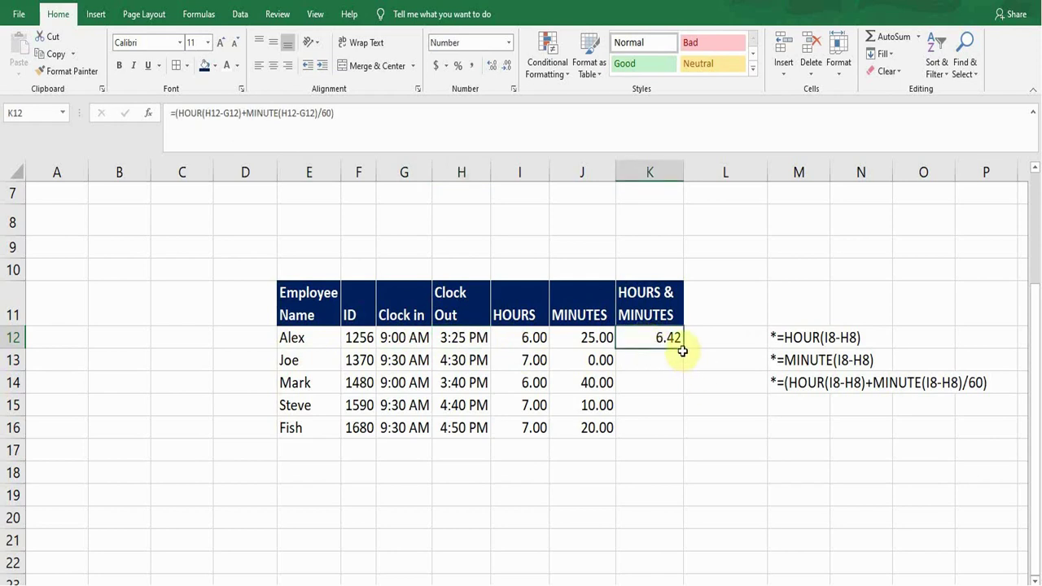
# Fill K12's formula down to K16, giving 6.42, 7.00, 6.67, 7.17, 7.33.
pyautogui.moveTo(683, 348); pyautogui.dragTo(683, 436)
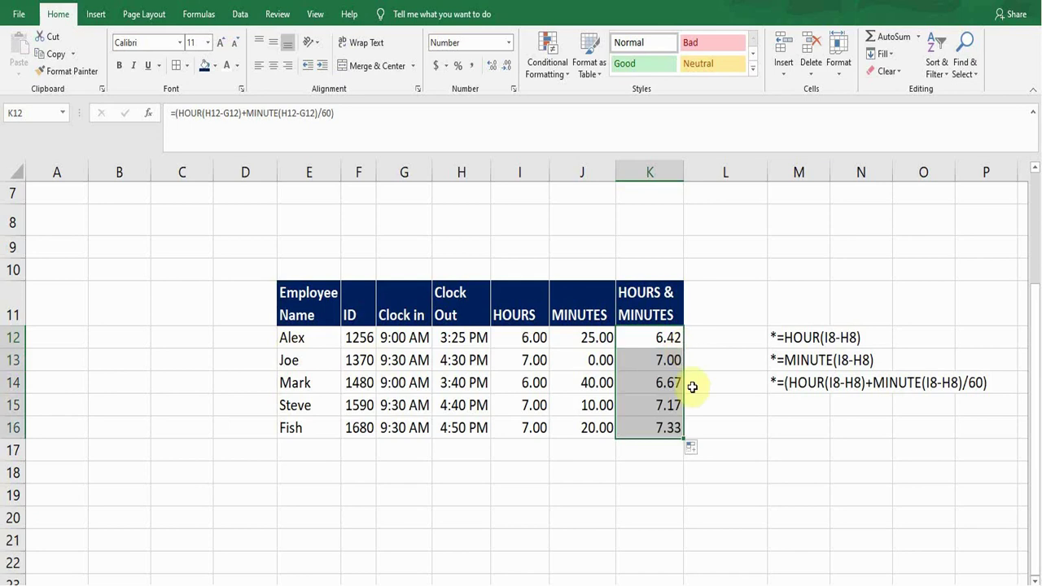
pyautogui.click(662, 361)
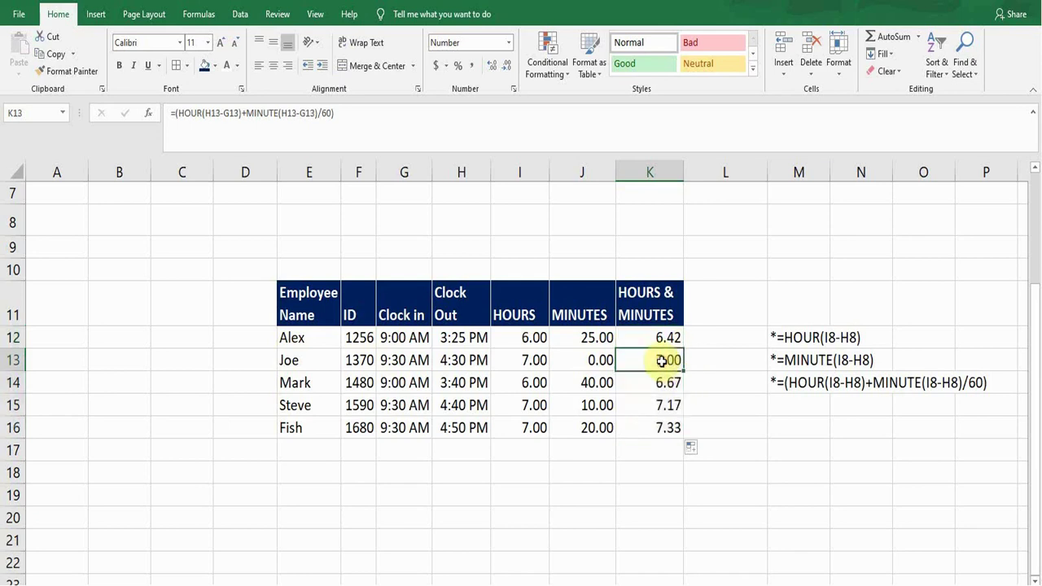
pyautogui.click(655, 427)
pyautogui.click(664, 361)
pyautogui.click(664, 389)
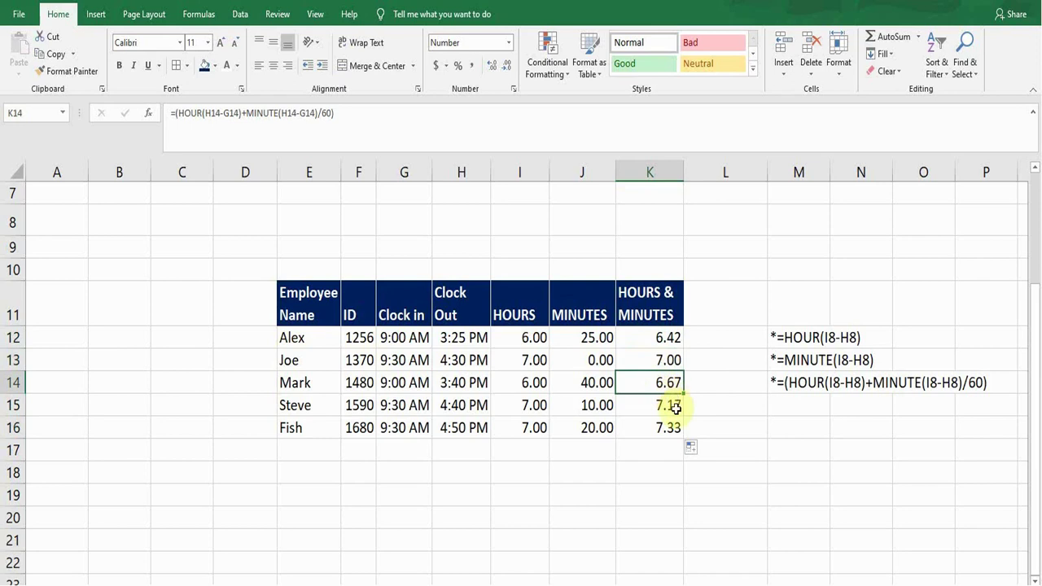
pyautogui.click(666, 407)
pyautogui.click(665, 428)
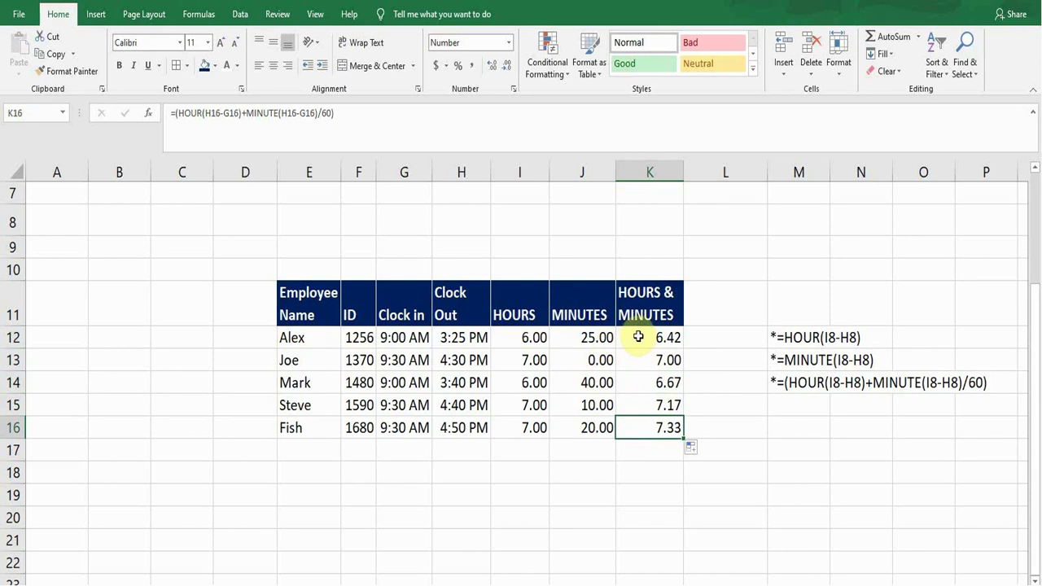
pyautogui.click(522, 338)
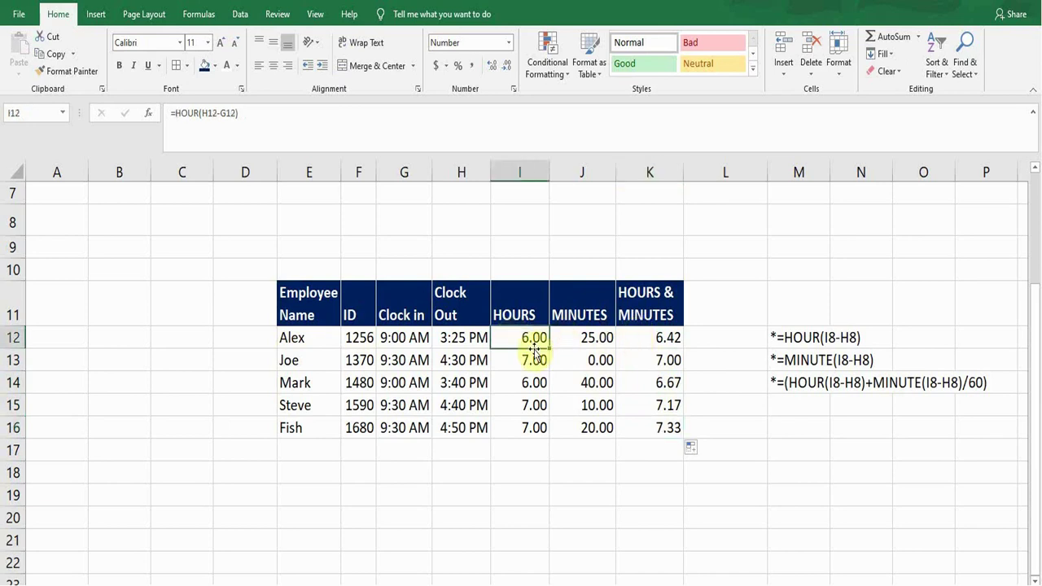
pyautogui.click(578, 338)
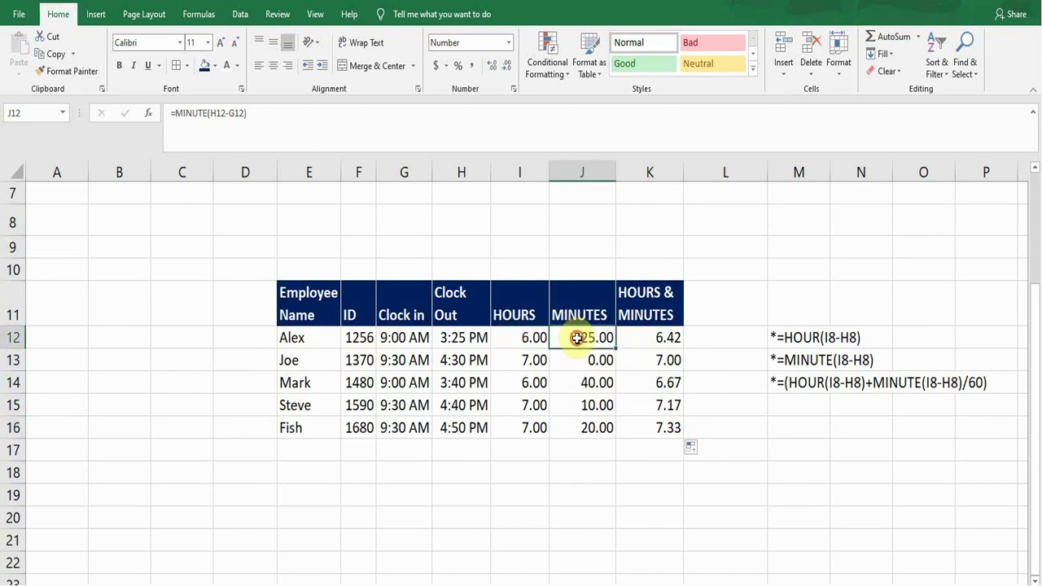
pyautogui.click(644, 339)
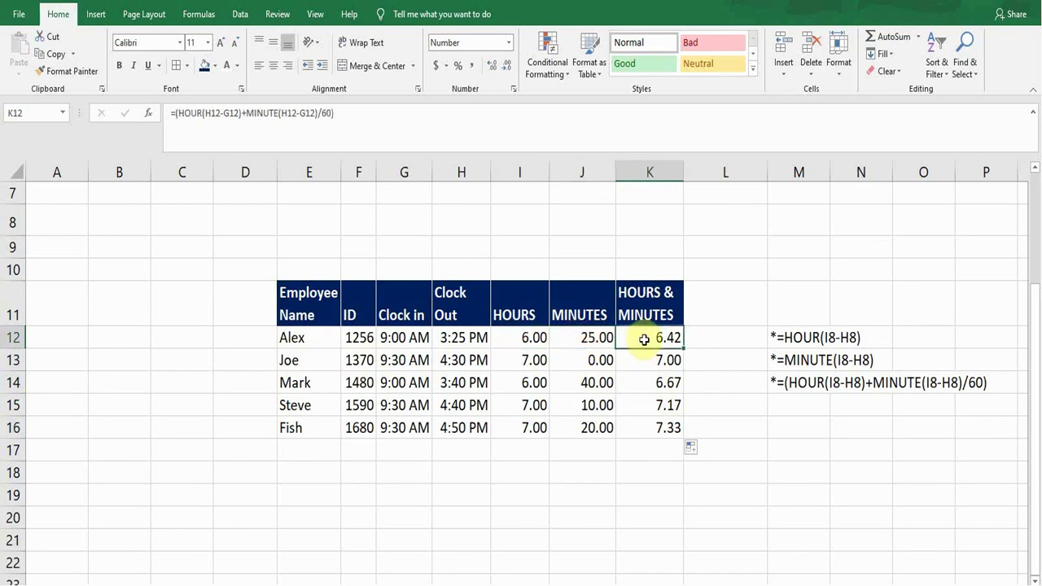
pyautogui.click(783, 345)
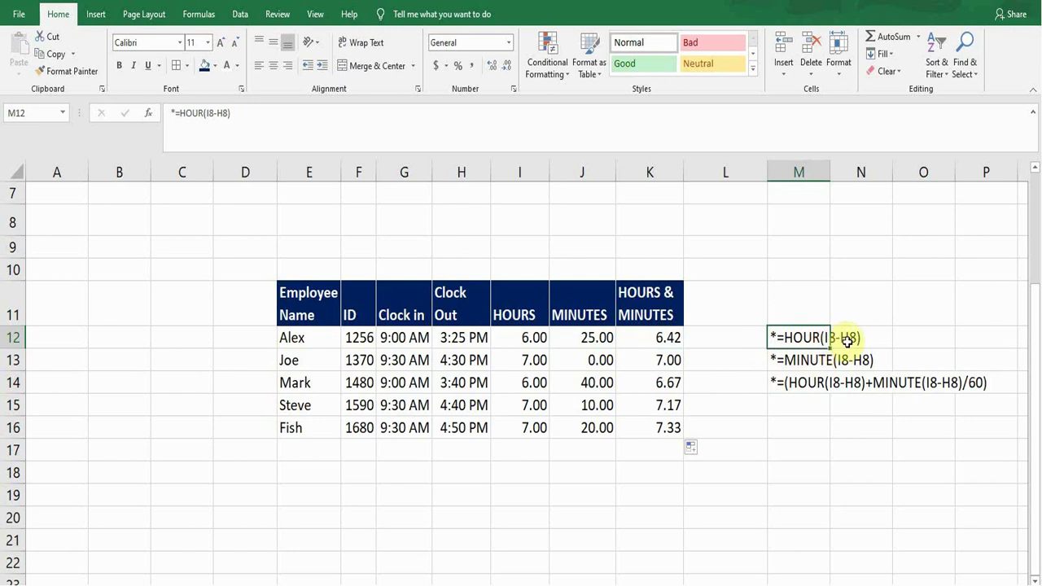
pyautogui.click(776, 362)
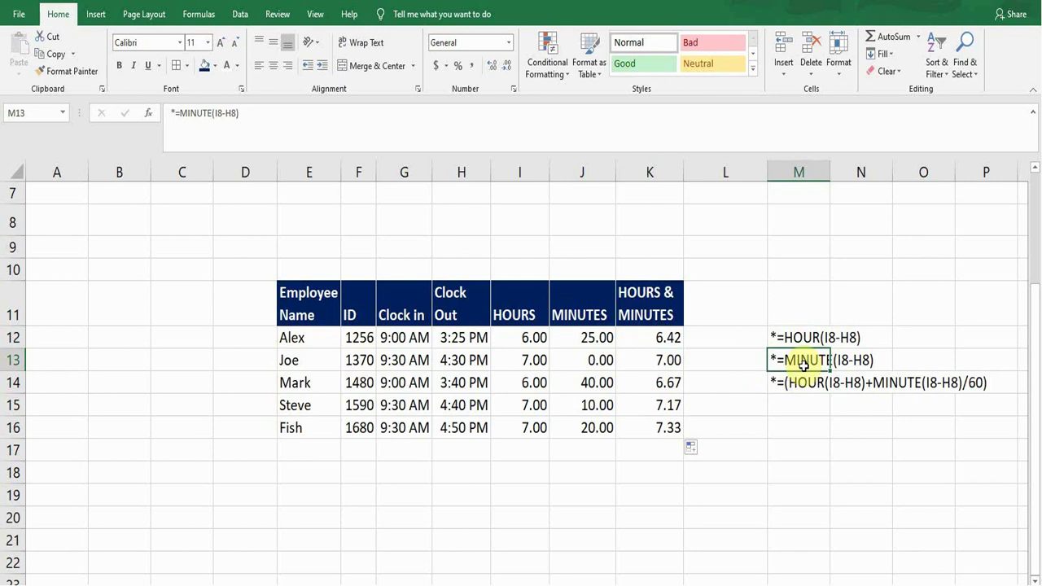
pyautogui.click(779, 384)
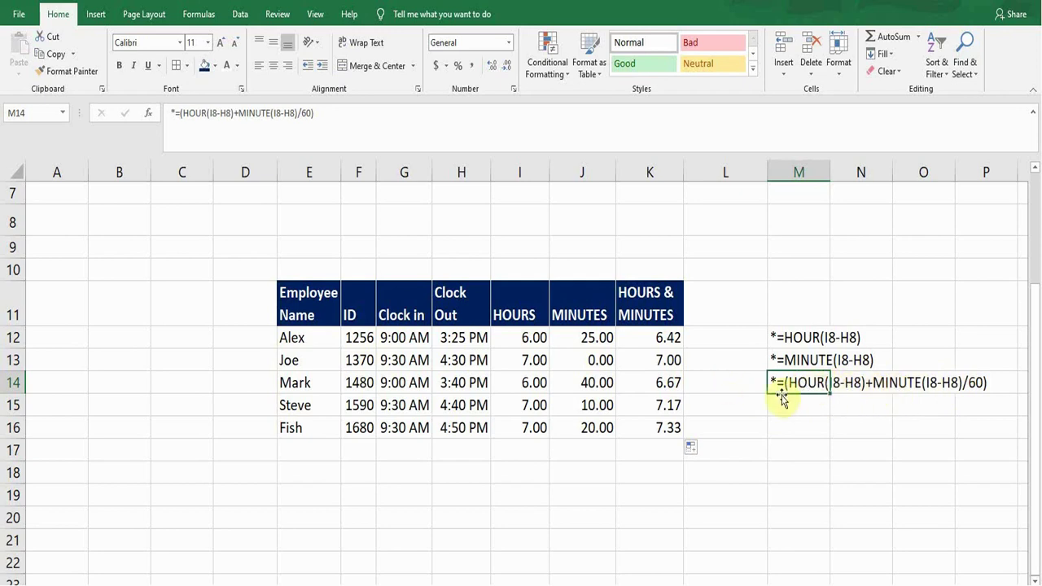
pyautogui.click(659, 339)
pyautogui.click(661, 361)
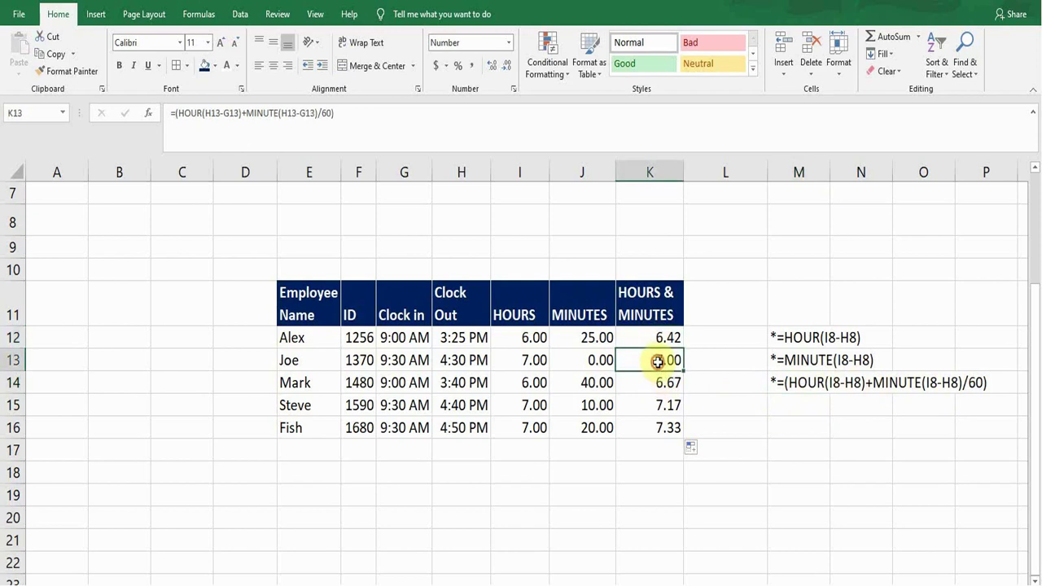